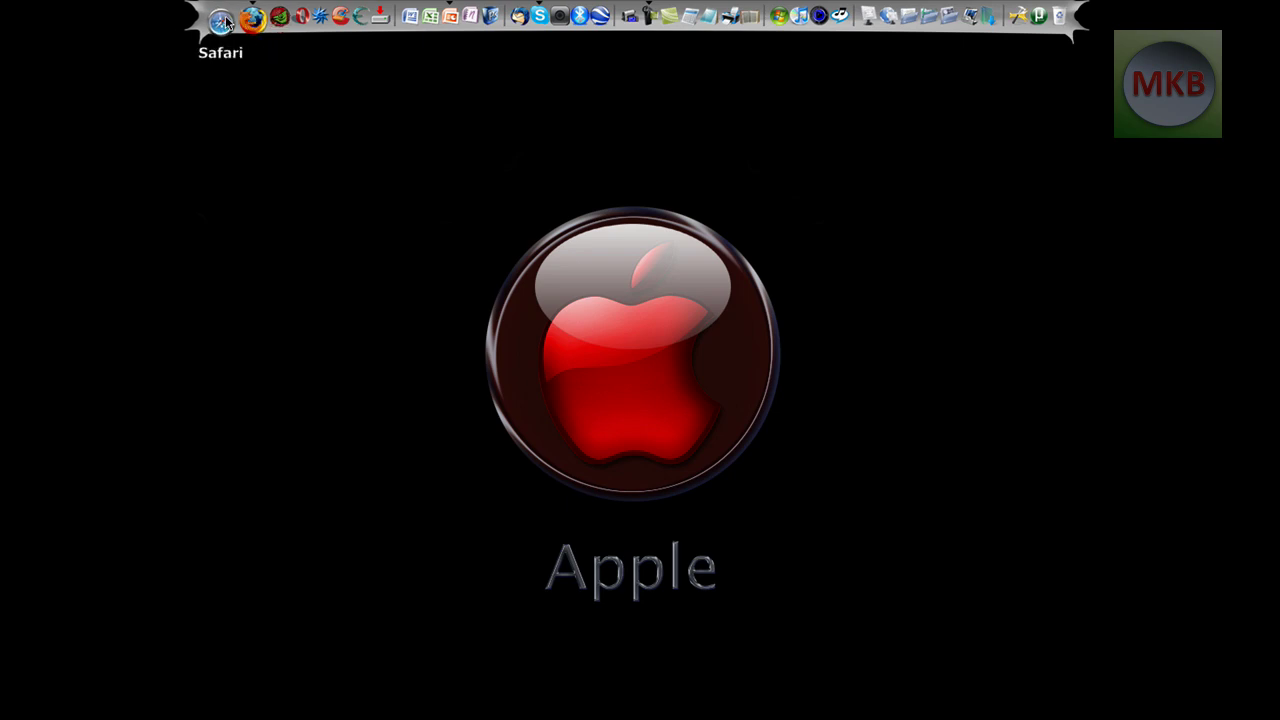
In Firefox, search Google for "firefox 3.1 beta" and open Mozilla's international versions page from the results.
{"action": "left_click", "coordinate": [242, 18]}
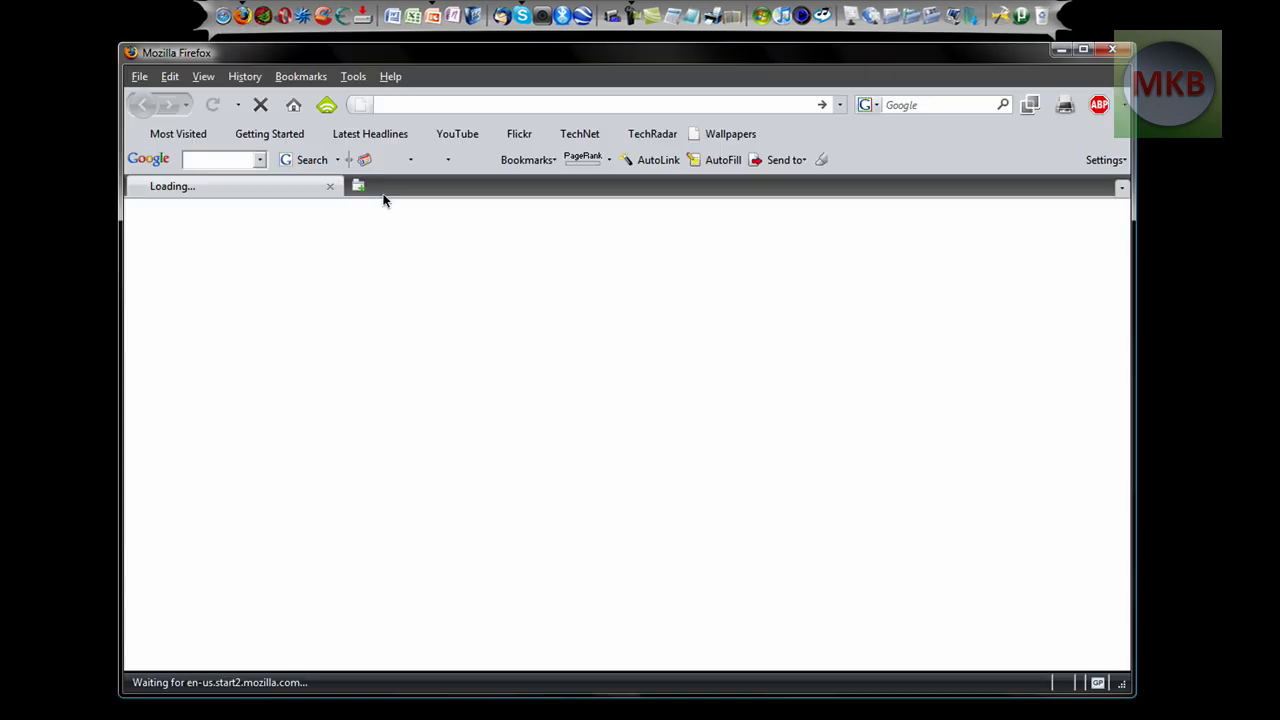
{"action": "left_click", "coordinate": [148, 159]}
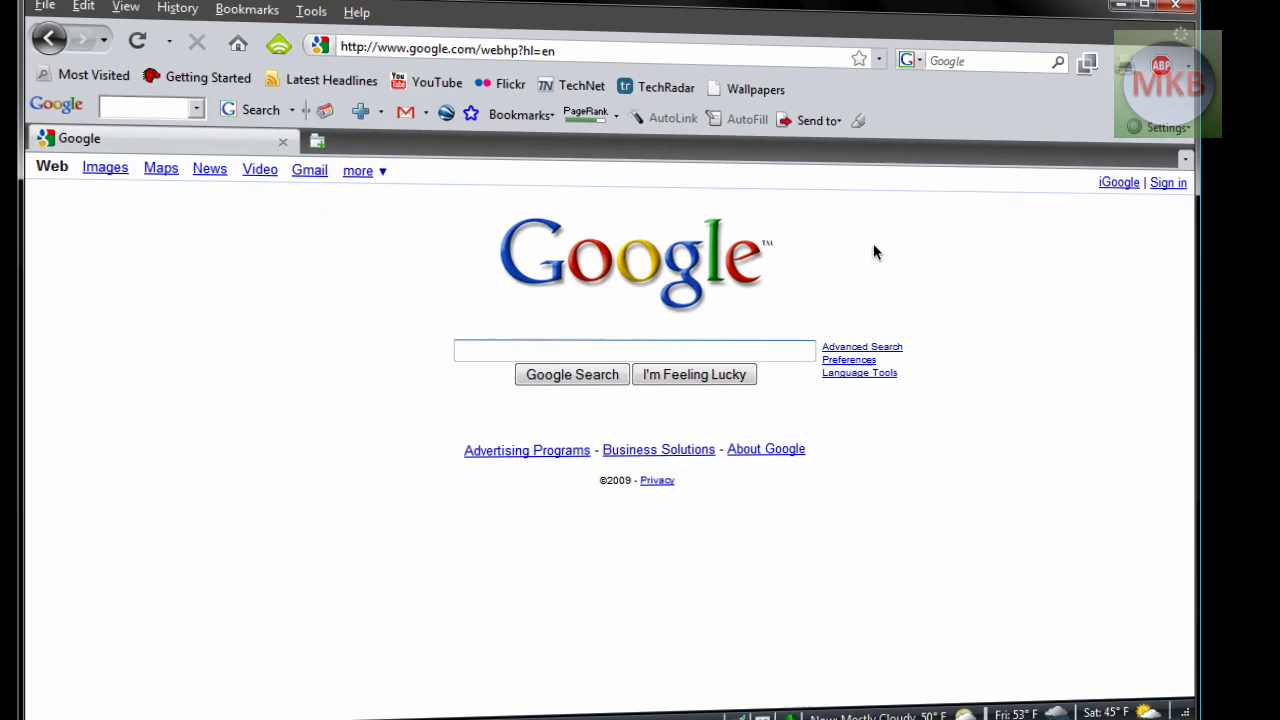
{"action": "type", "text": "firefox 3.1 beta"}
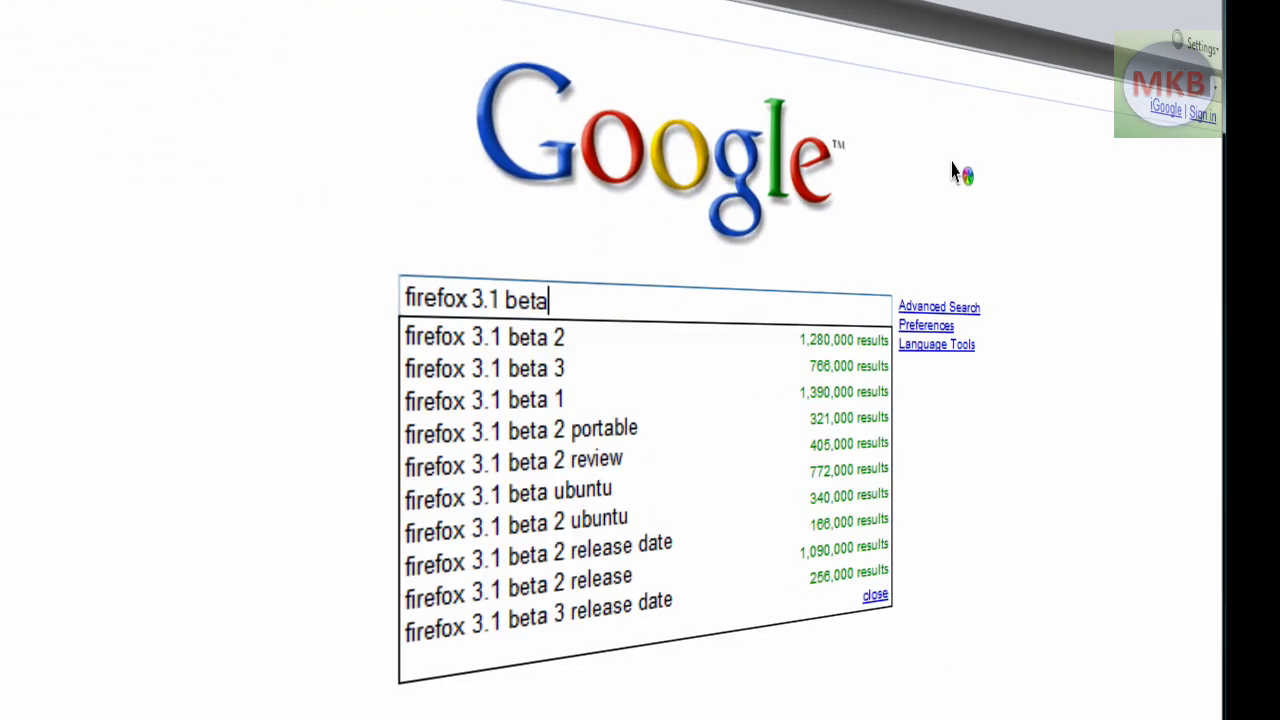
{"action": "key", "text": "Return"}
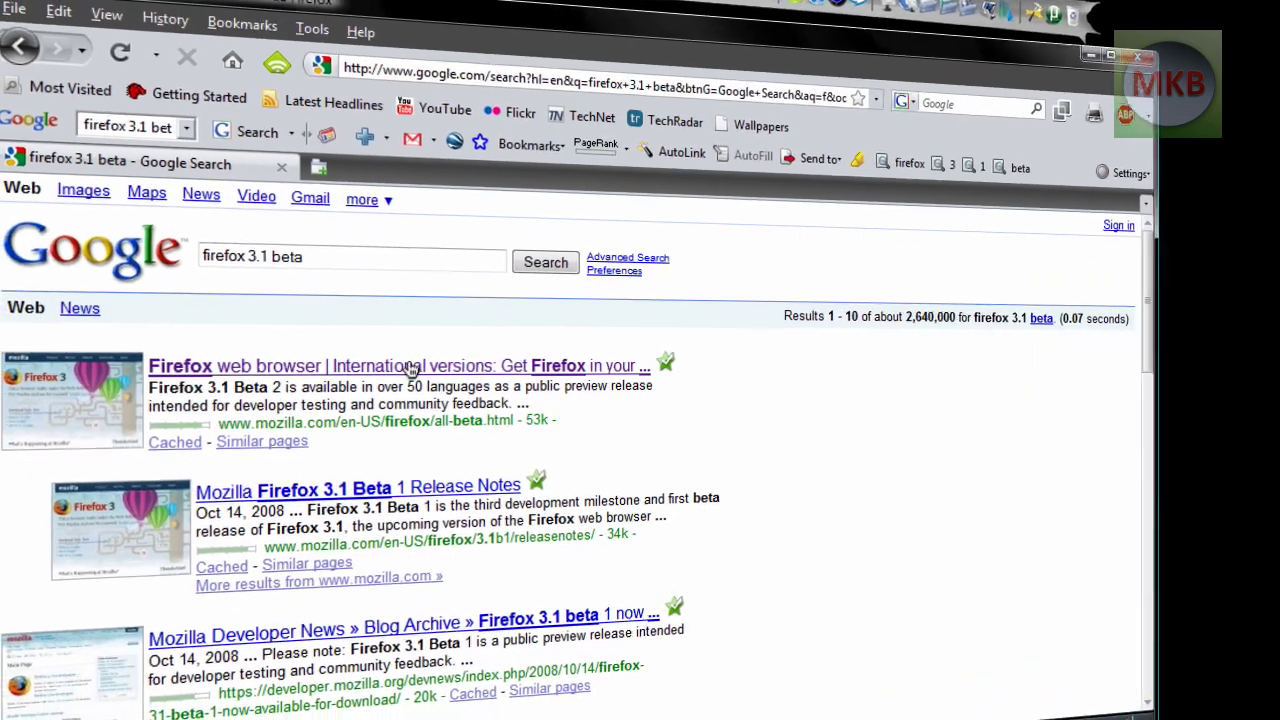
{"action": "left_click", "coordinate": [410, 366]}
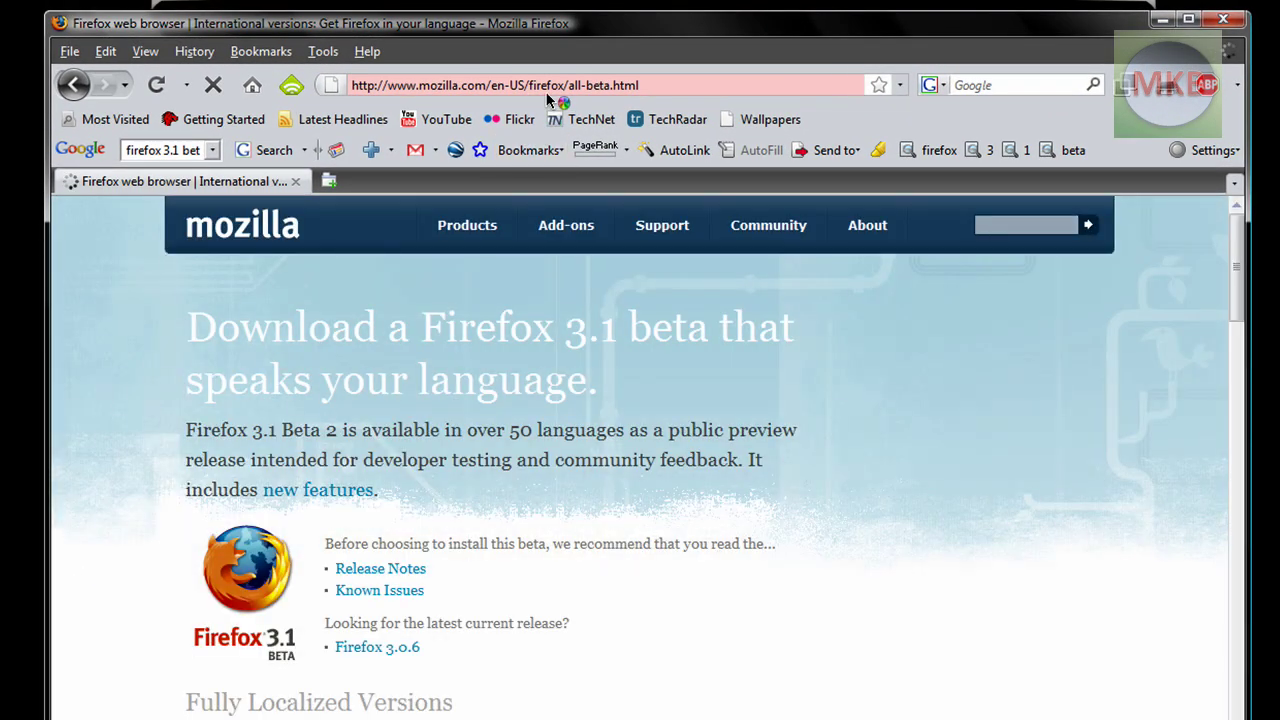
Copy the beta download page's address into a blank Notepad document, and minimize Notepad.
{"action": "left_click", "coordinate": [533, 88]}
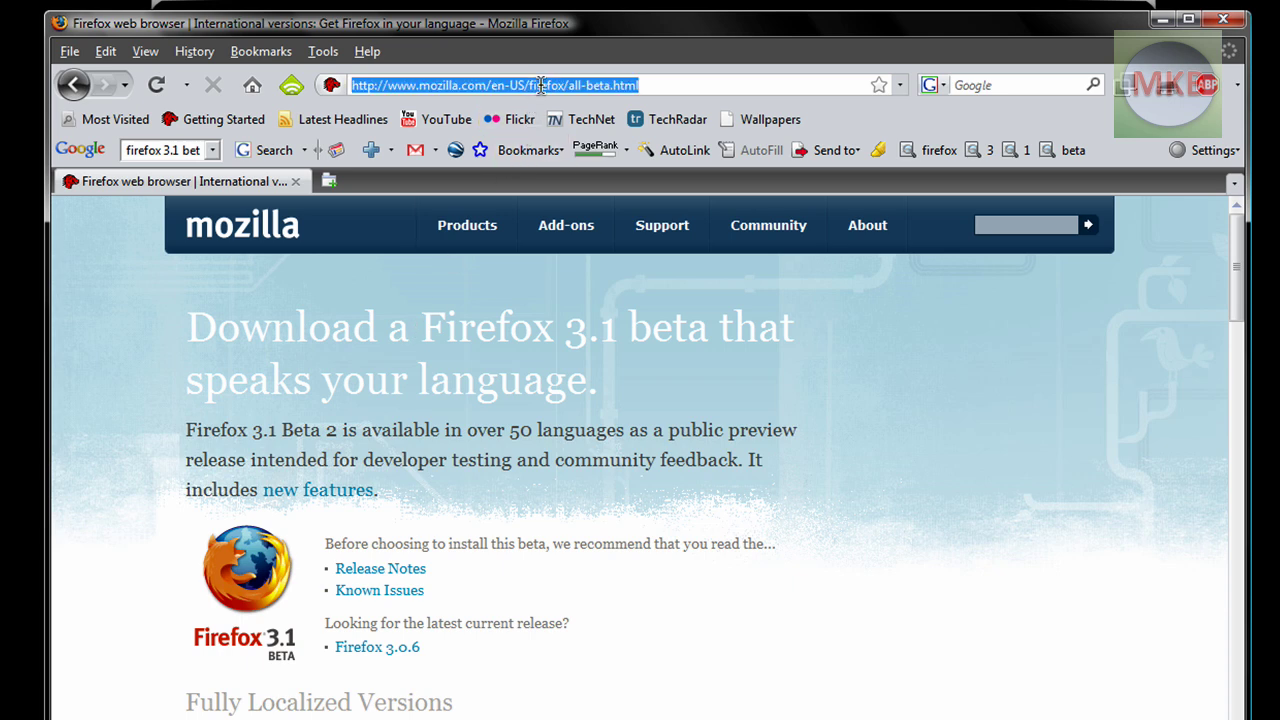
{"action": "right_click", "coordinate": [538, 88]}
{"action": "left_click", "coordinate": [598, 150]}
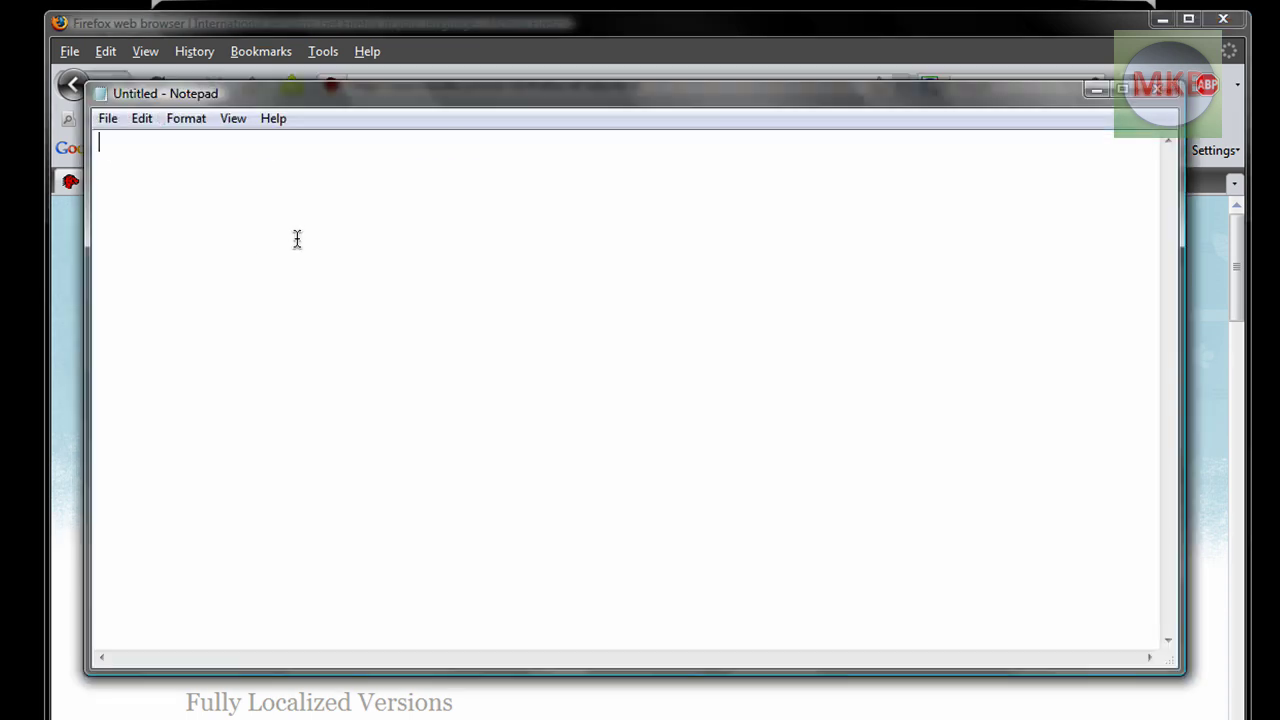
{"action": "key", "text": "ctrl+v"}
{"action": "left_click", "coordinate": [1100, 92]}
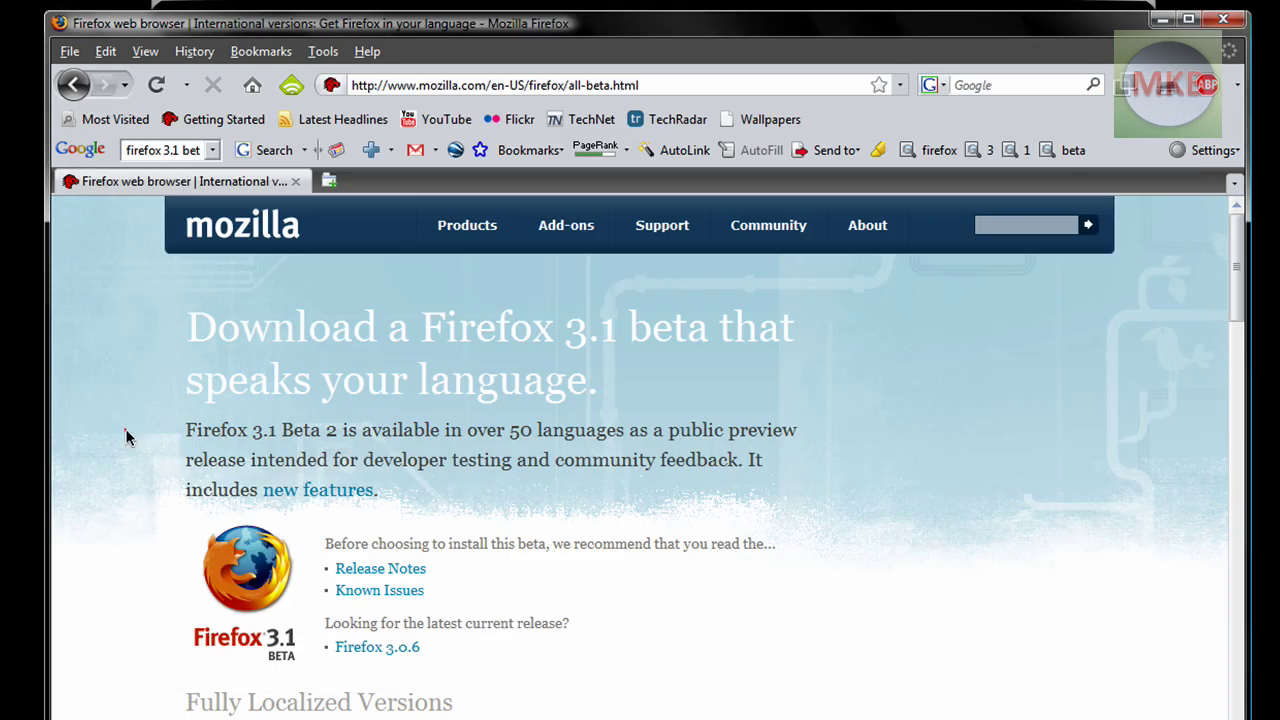
Download the English (US) Windows version of Firefox 3.1 Beta 2, using Save File for the setup file.
{"action": "scroll", "coordinate": [130, 424], "scroll_direction": "down", "scroll_amount": 2}
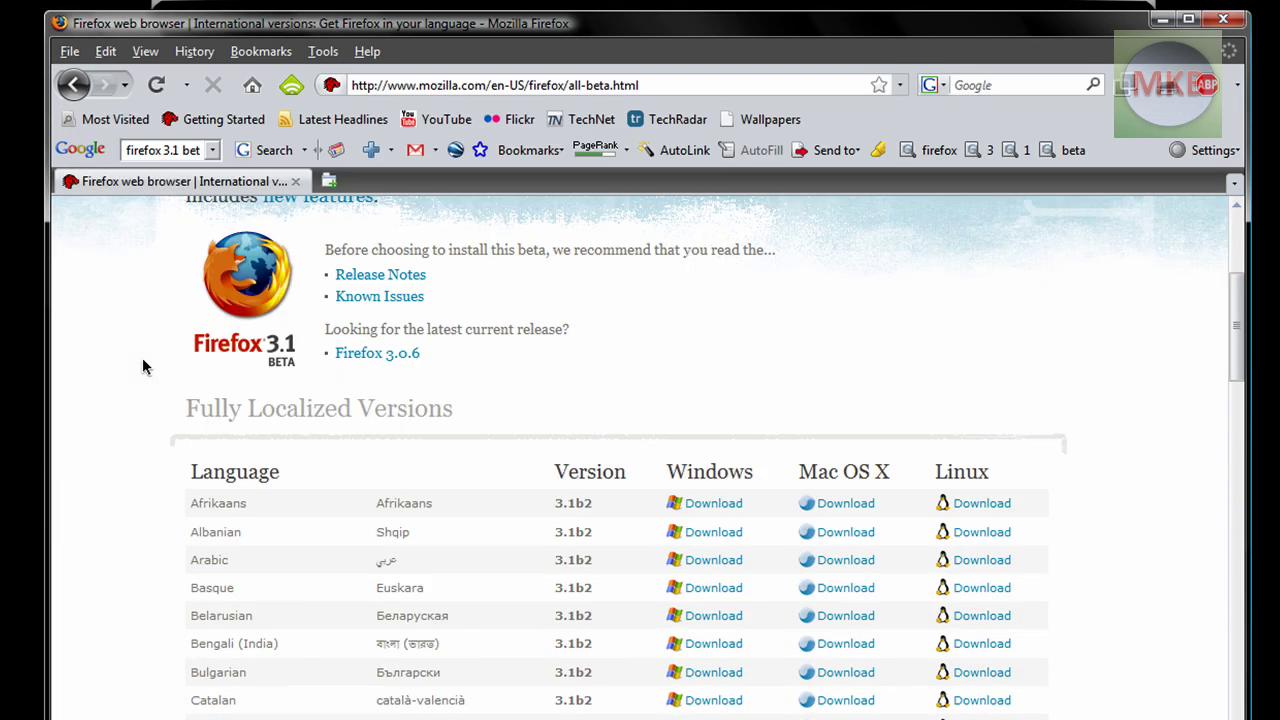
{"action": "scroll", "coordinate": [142, 357], "scroll_direction": "down", "scroll_amount": 10}
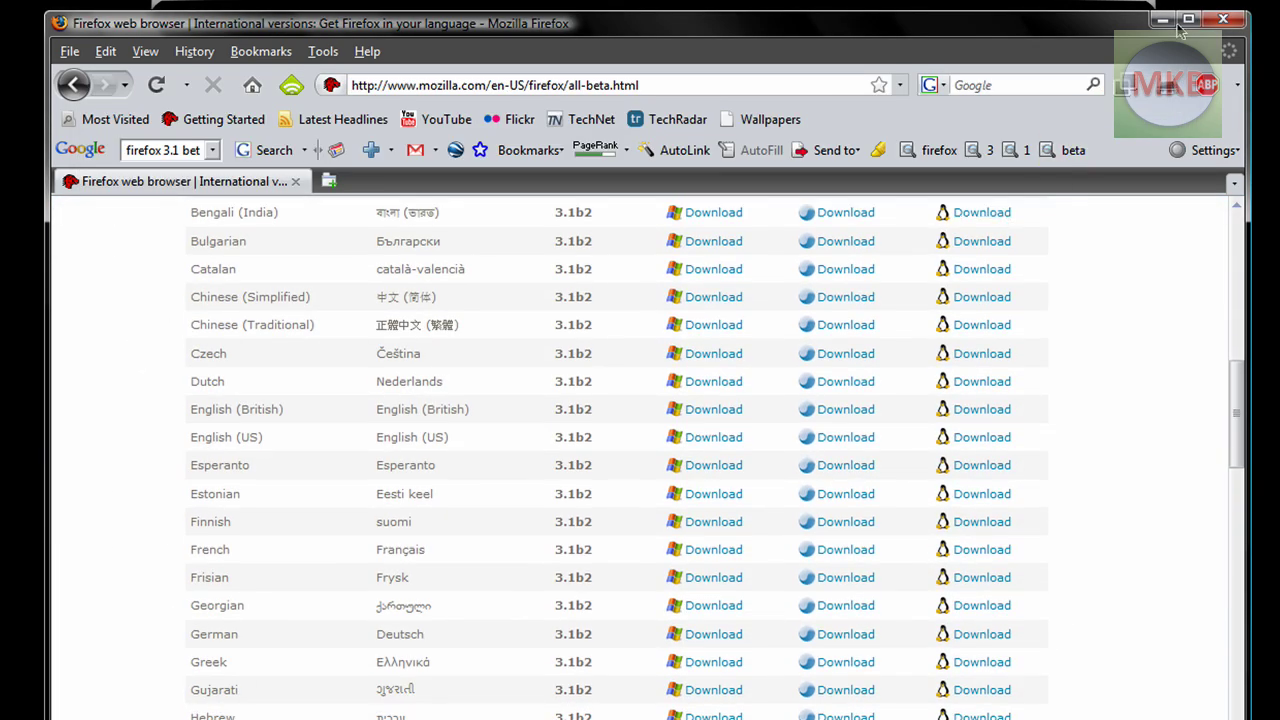
{"action": "left_click", "coordinate": [1188, 18]}
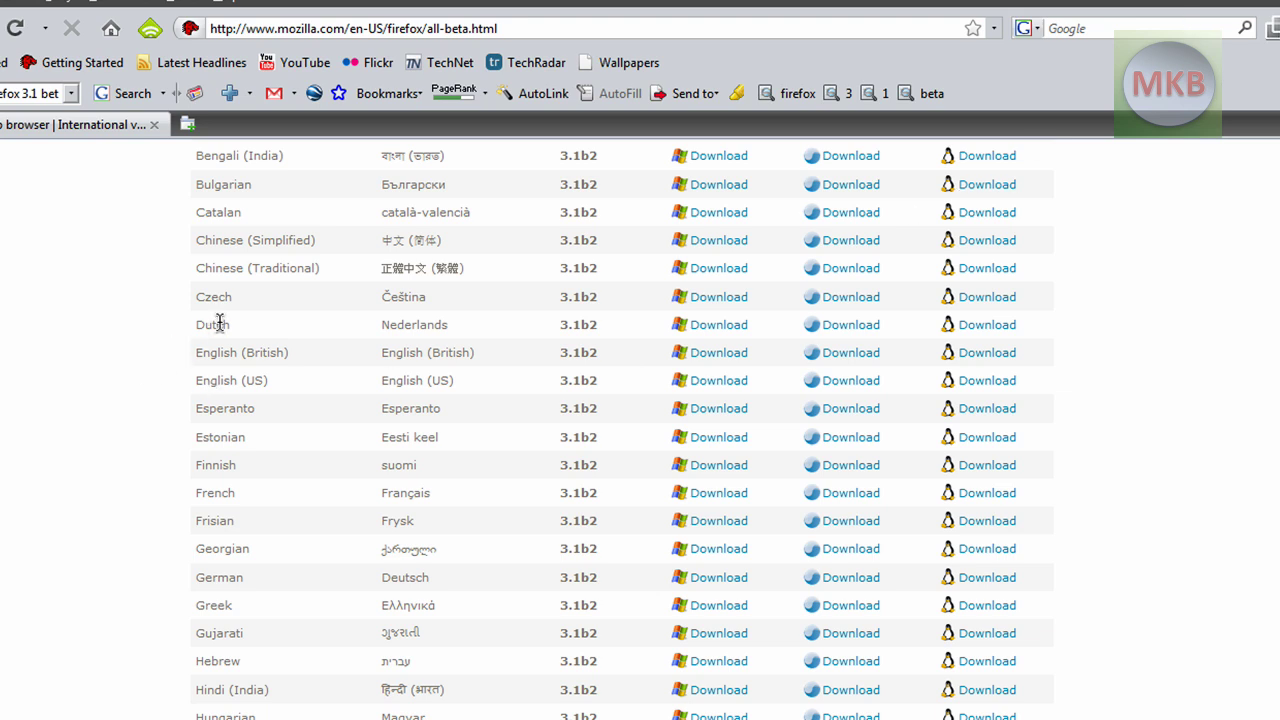
{"action": "scroll", "coordinate": [154, 331], "scroll_direction": "up", "scroll_amount": 4}
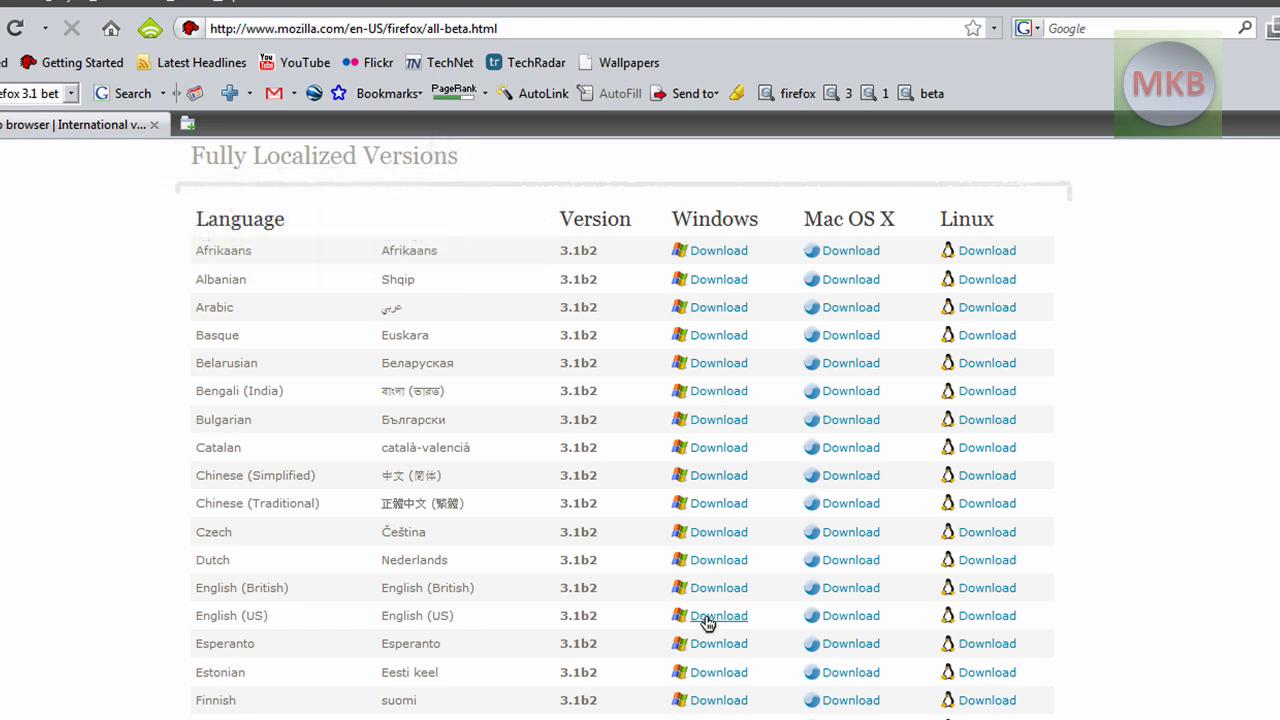
{"action": "left_click", "coordinate": [705, 617]}
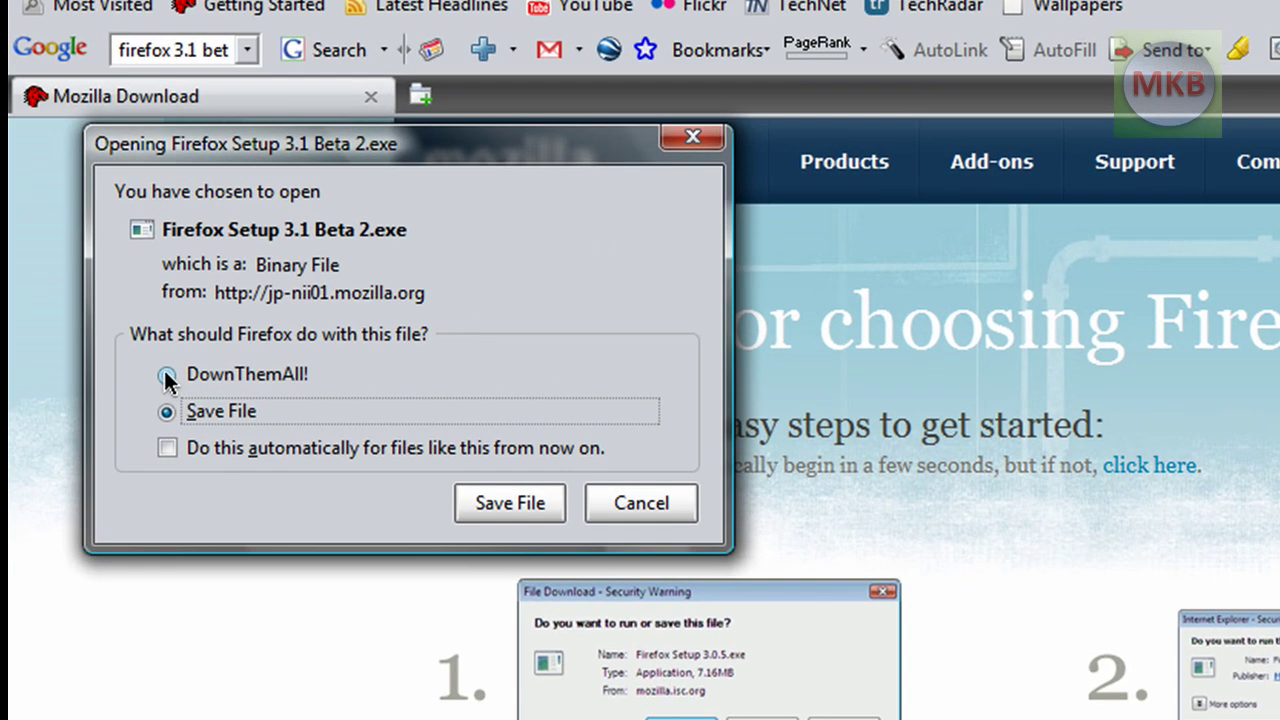
{"action": "left_click", "coordinate": [20, 313]}
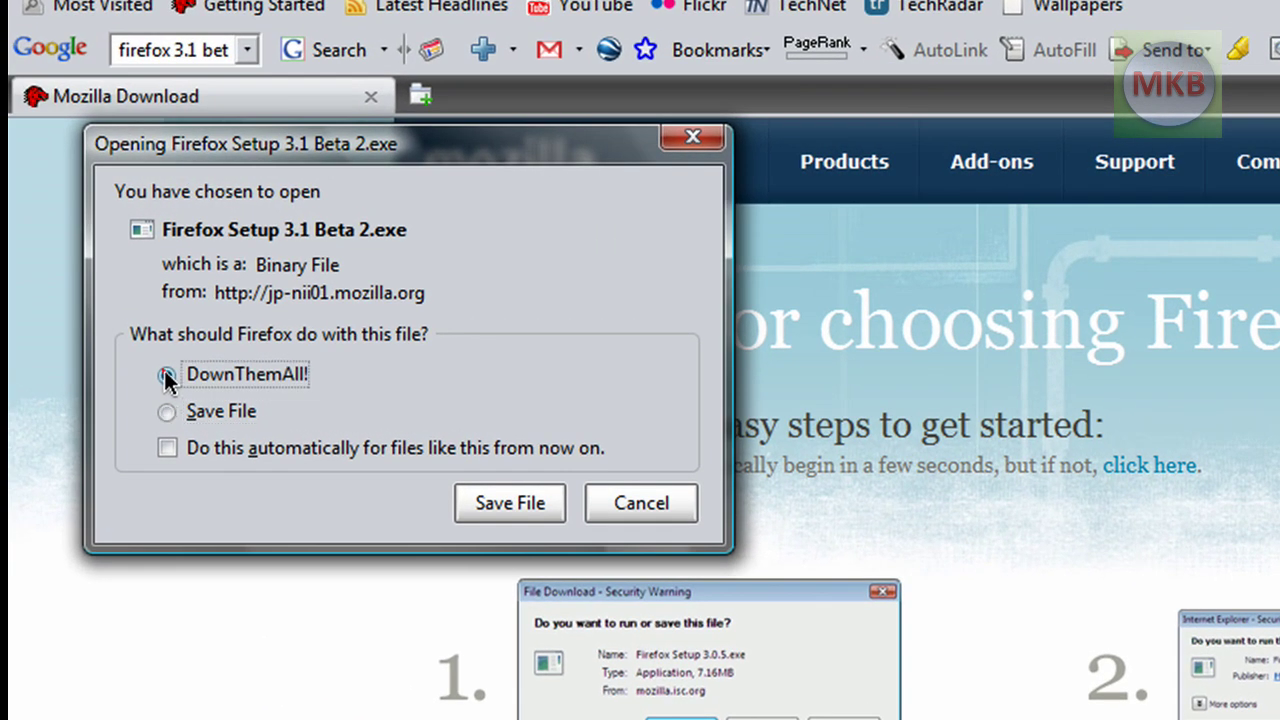
{"action": "left_click", "coordinate": [166, 411]}
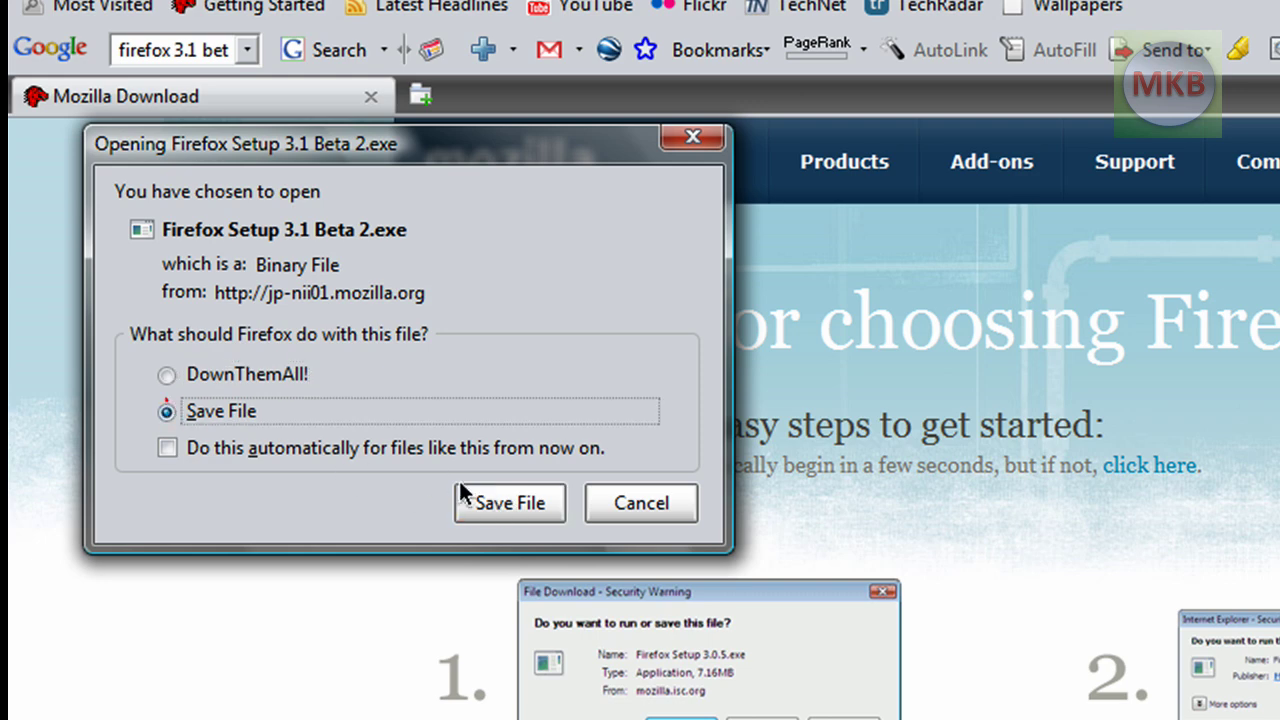
{"action": "left_click", "coordinate": [492, 498]}
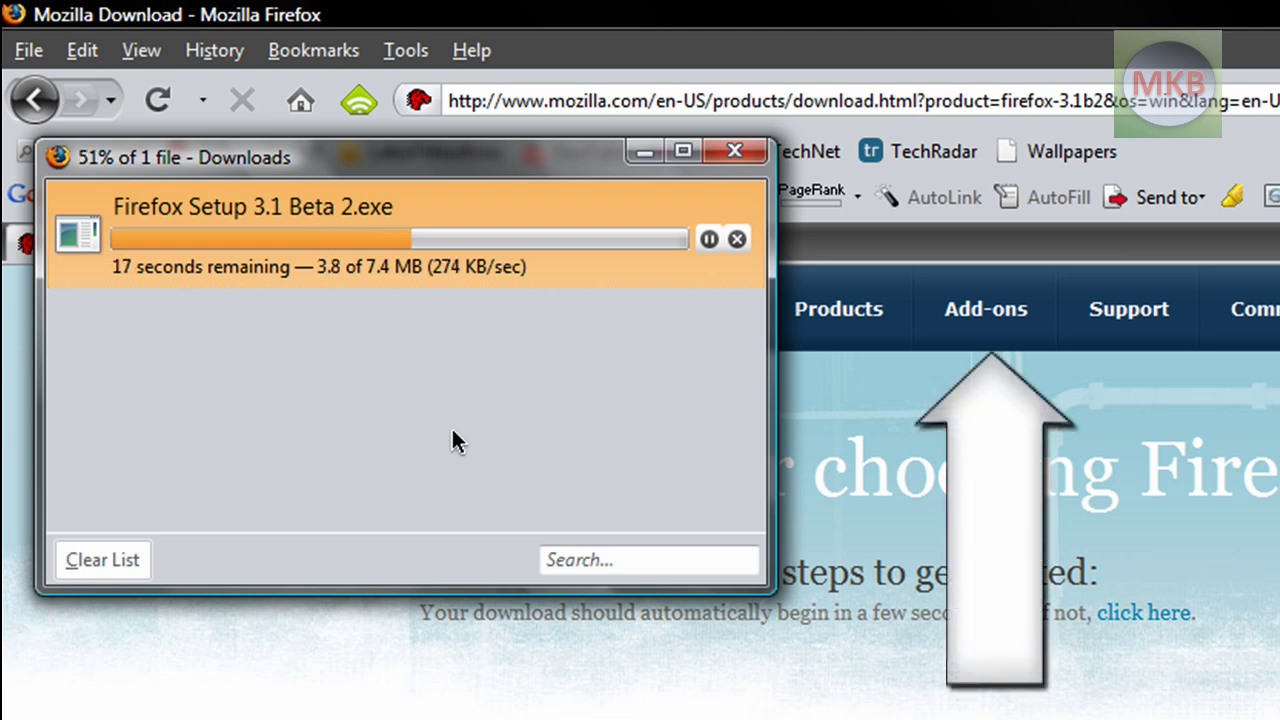
Check the installed browser's version in the About Mozilla Firefox information, and close it.
{"action": "left_click", "coordinate": [466, 52]}
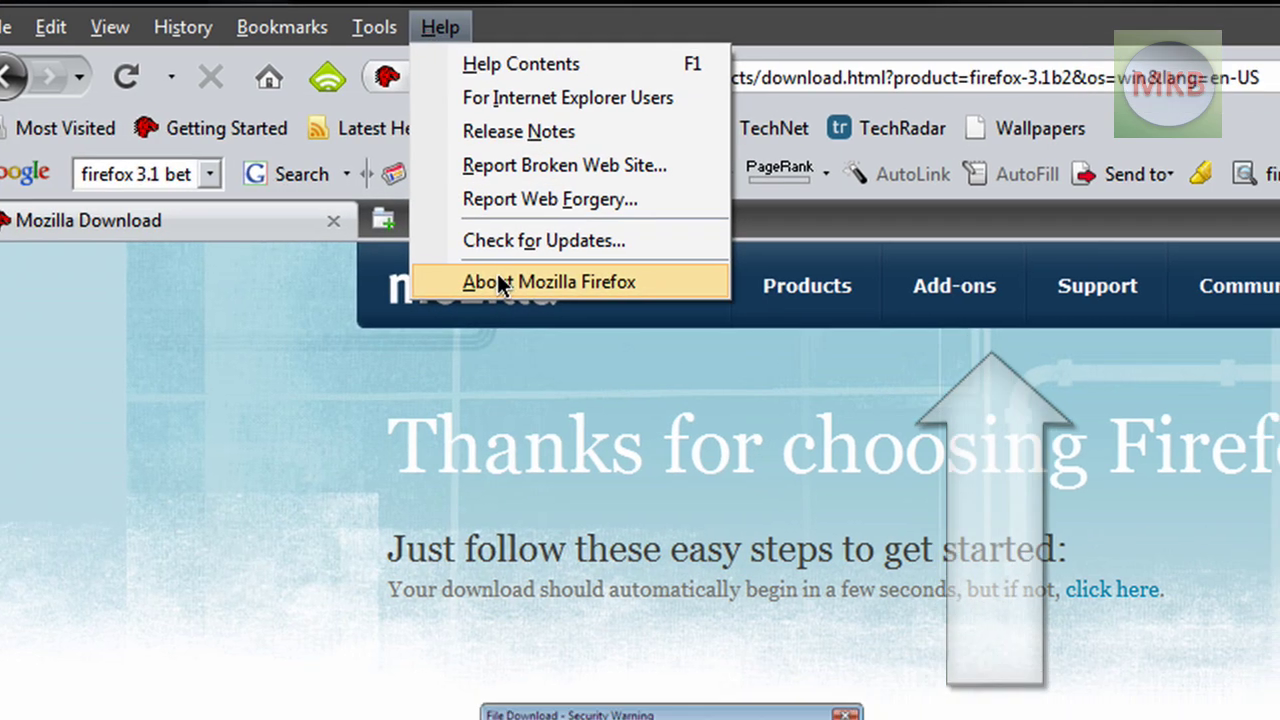
{"action": "left_click", "coordinate": [505, 305]}
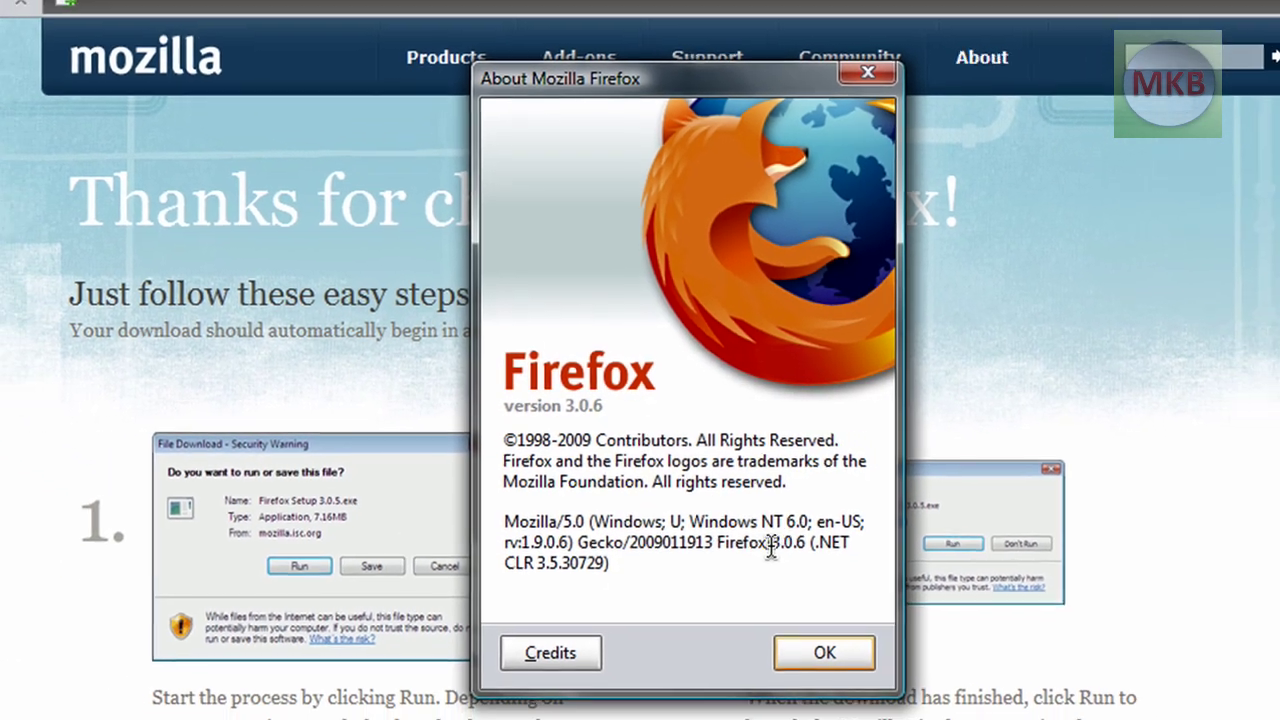
{"action": "double_click", "coordinate": [770, 548]}
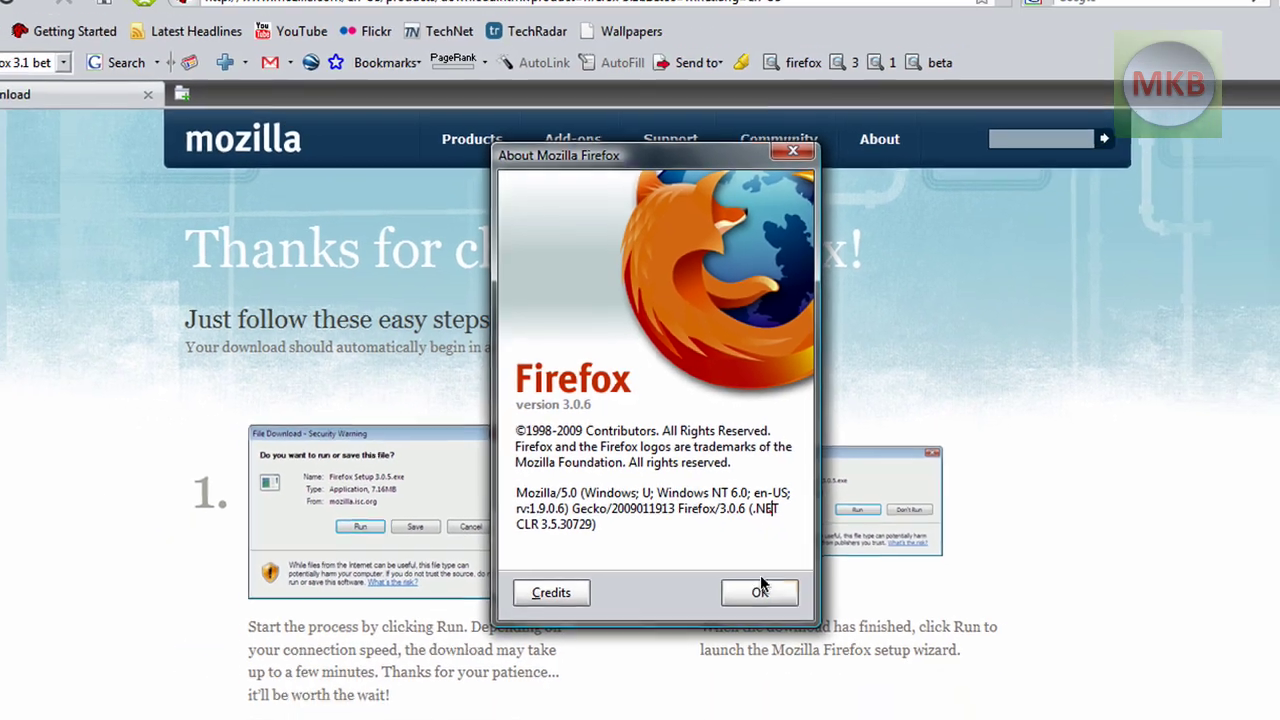
{"action": "left_click", "coordinate": [824, 652]}
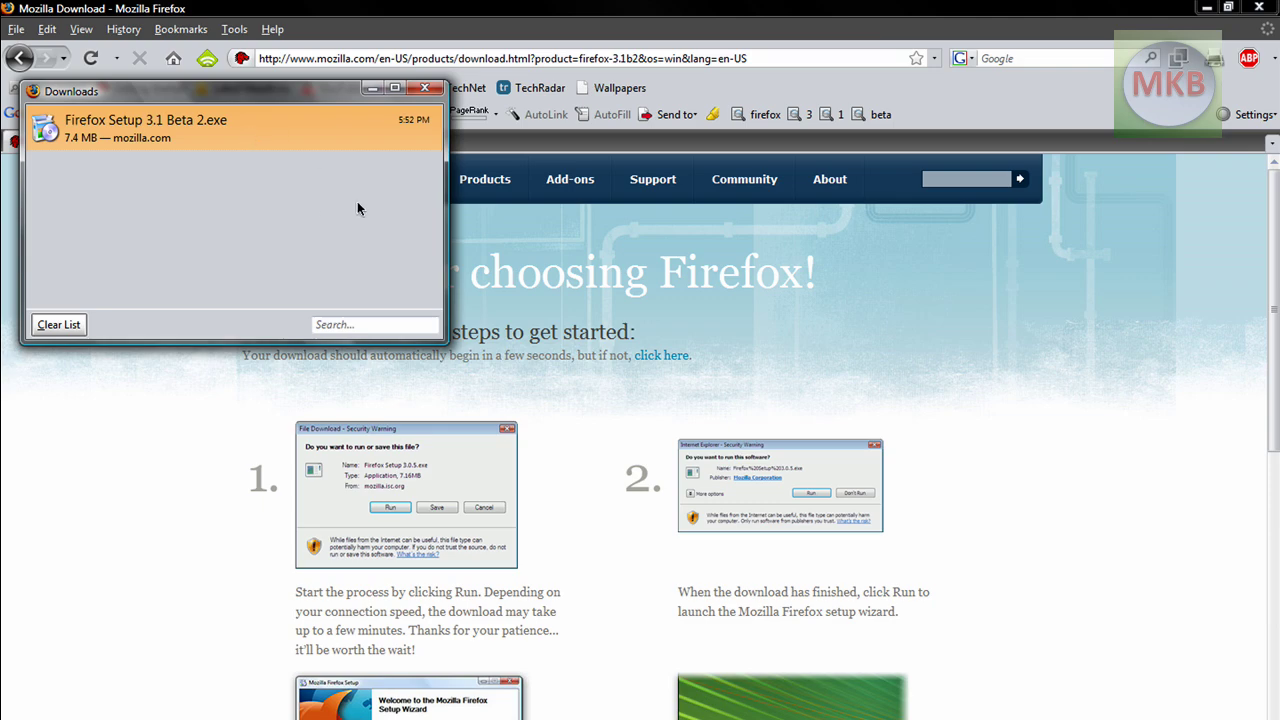
Run the downloaded Firefox Setup 3.1 Beta 2.exe and allow it past the security warning.
{"action": "double_click", "coordinate": [181, 136]}
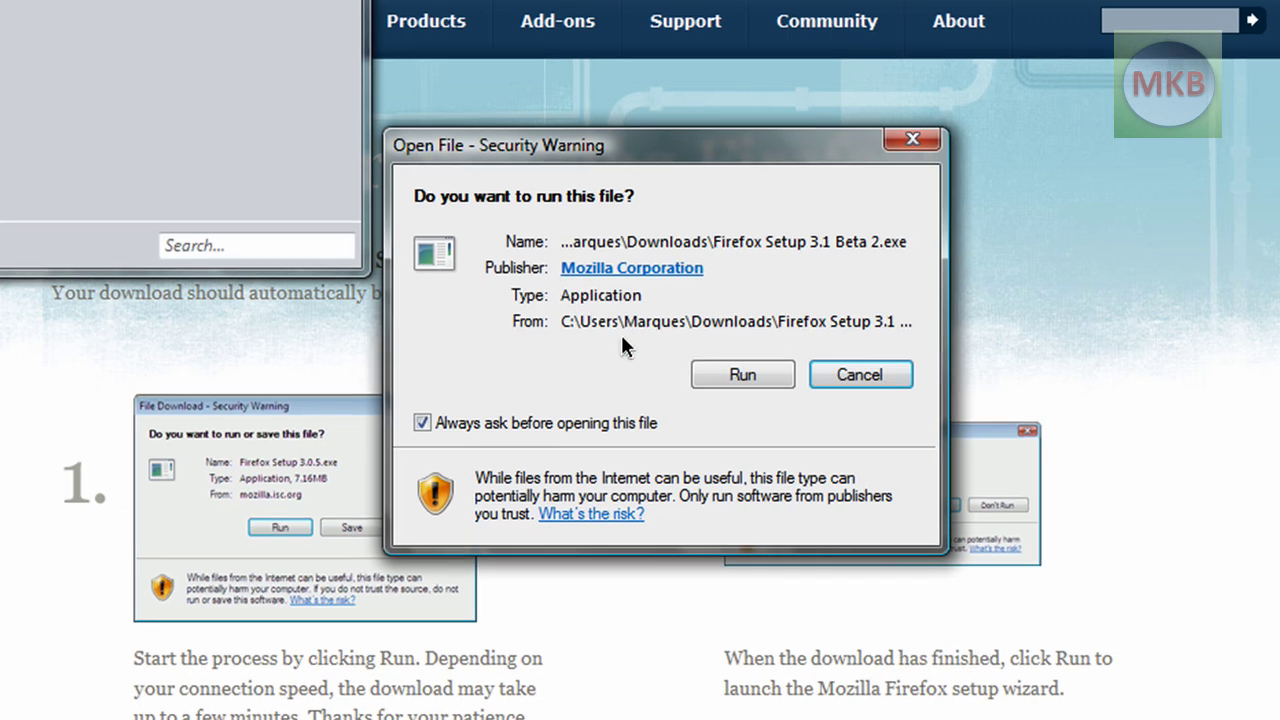
{"action": "left_click", "coordinate": [740, 373]}
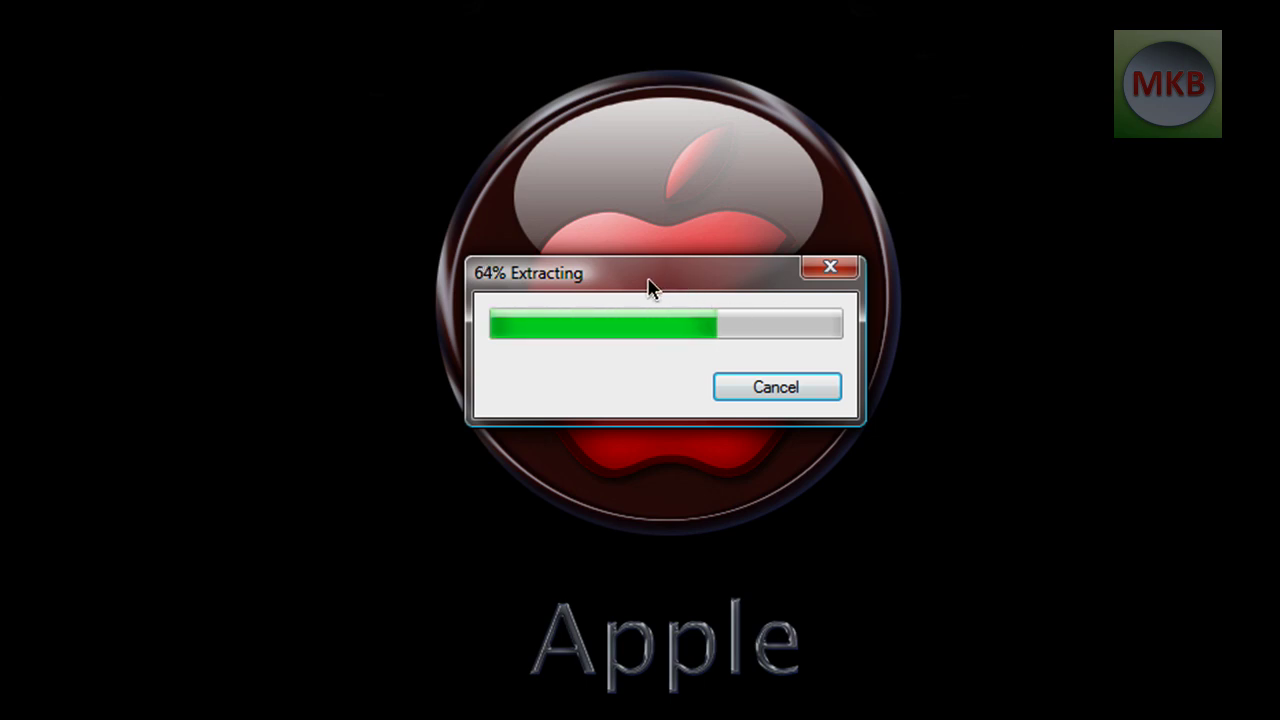
{"action": "left_click_drag", "start_coordinate": [650, 280], "coordinate": [604, 228]}
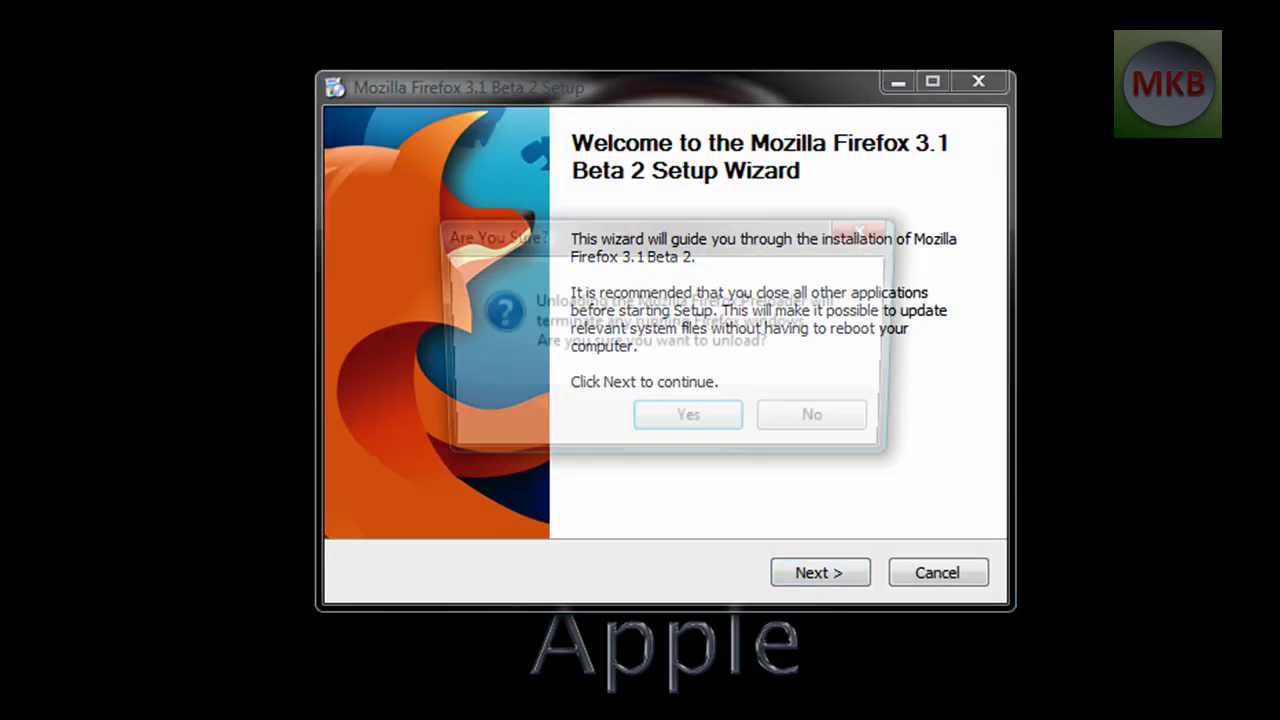
Confirm unloading the Firefox Preloader and quit Firefox from the Mozilla Crash Reporter, keeping the setup wizard open.
{"action": "left_click", "coordinate": [668, 420]}
{"action": "left_click_drag", "start_coordinate": [640, 95], "coordinate": [606, 57]}
{"action": "key", "text": "Escape"}
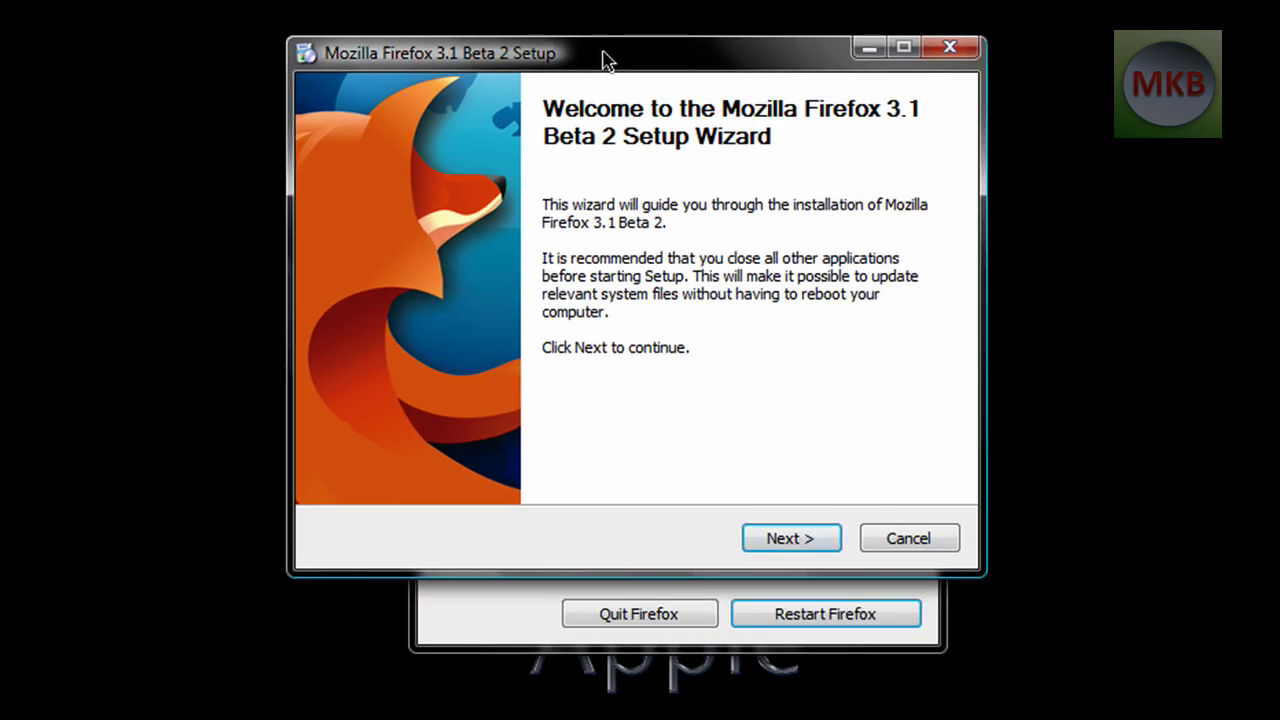
{"action": "left_click", "coordinate": [536, 602]}
{"action": "left_click", "coordinate": [638, 614]}
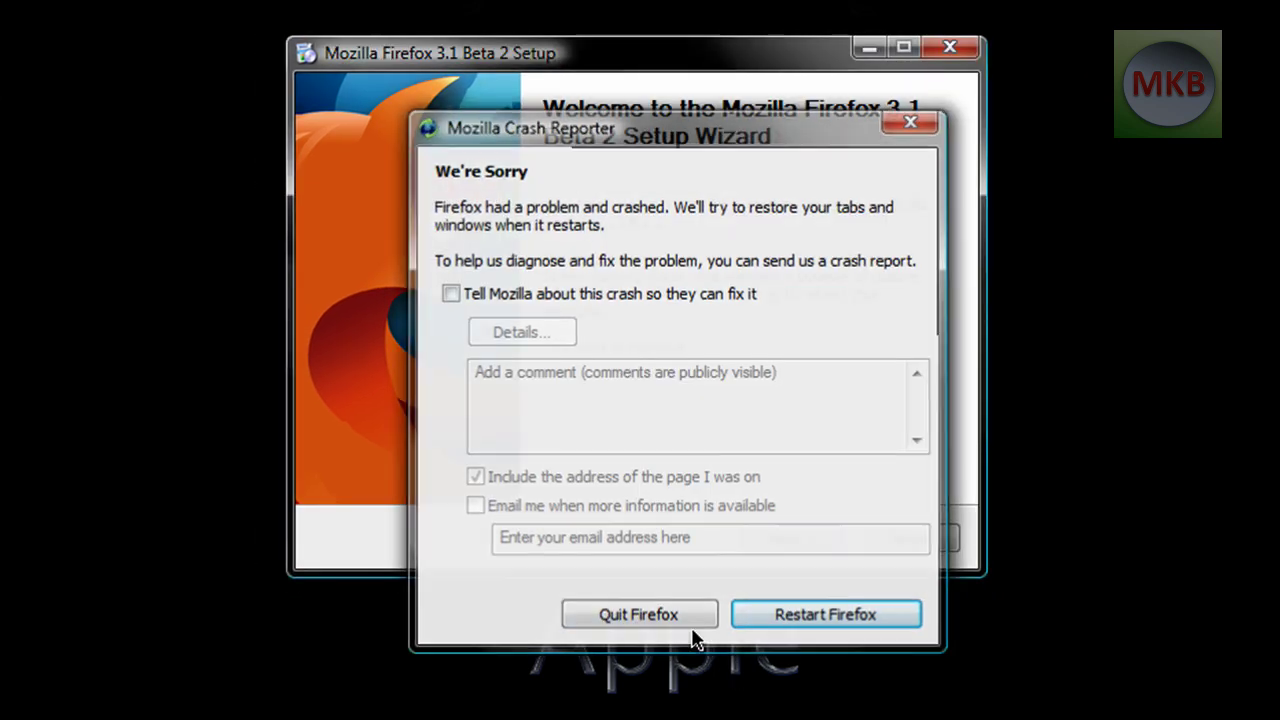
{"action": "left_click_drag", "start_coordinate": [608, 63], "coordinate": [580, 36]}
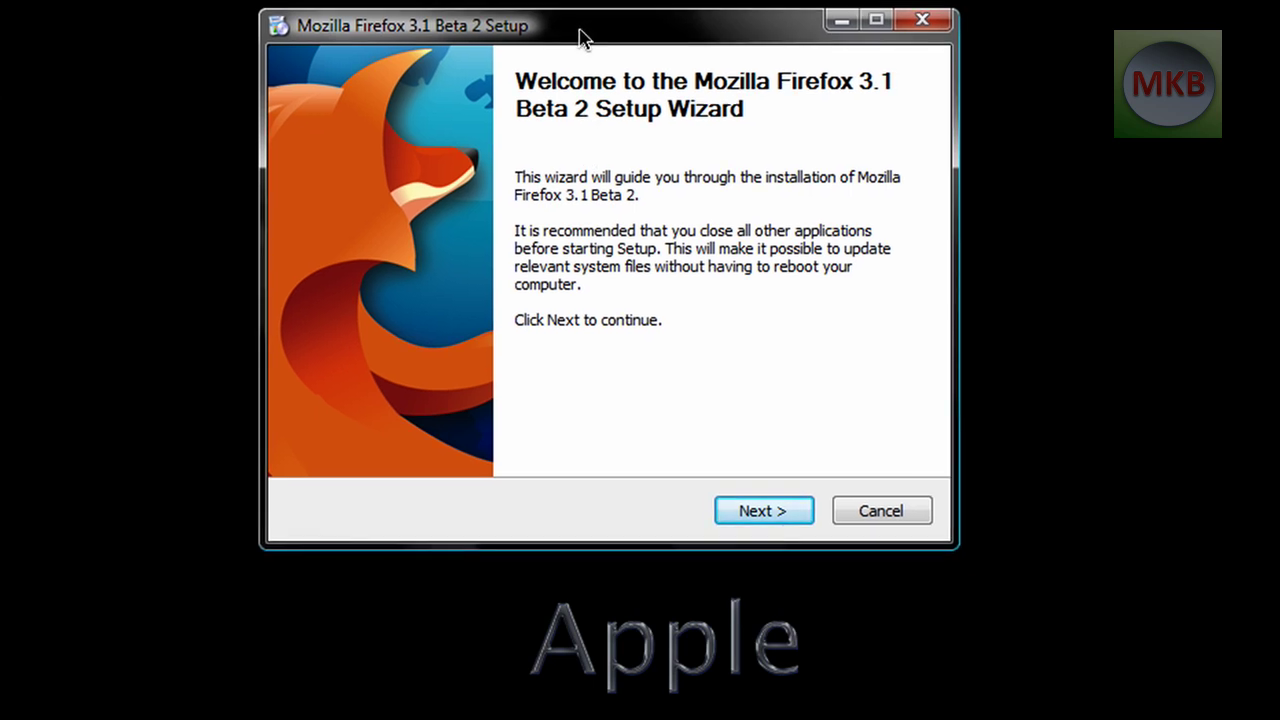
Install Firefox using Custom setup, the default destination and Start Menu folders and all three shortcuts, and finish with Launch Firefox now enabled.
{"action": "left_click", "coordinate": [751, 512]}
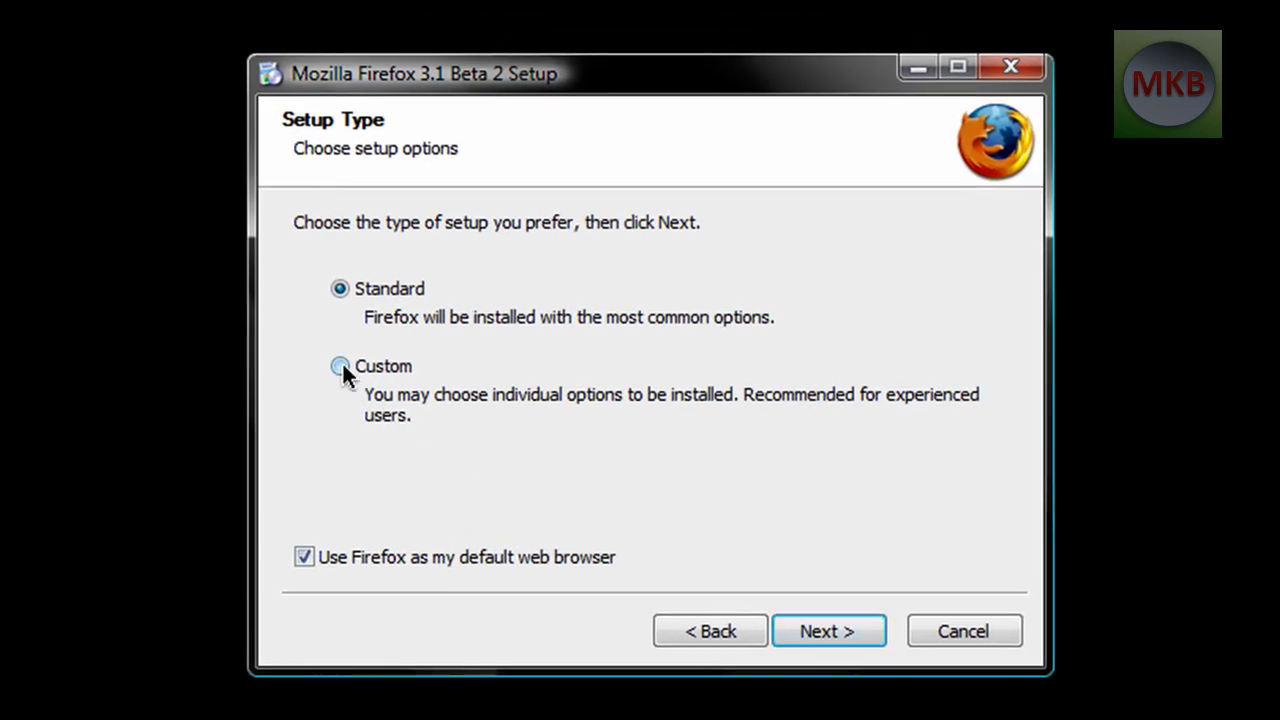
{"action": "left_click", "coordinate": [341, 366]}
{"action": "left_click", "coordinate": [815, 630]}
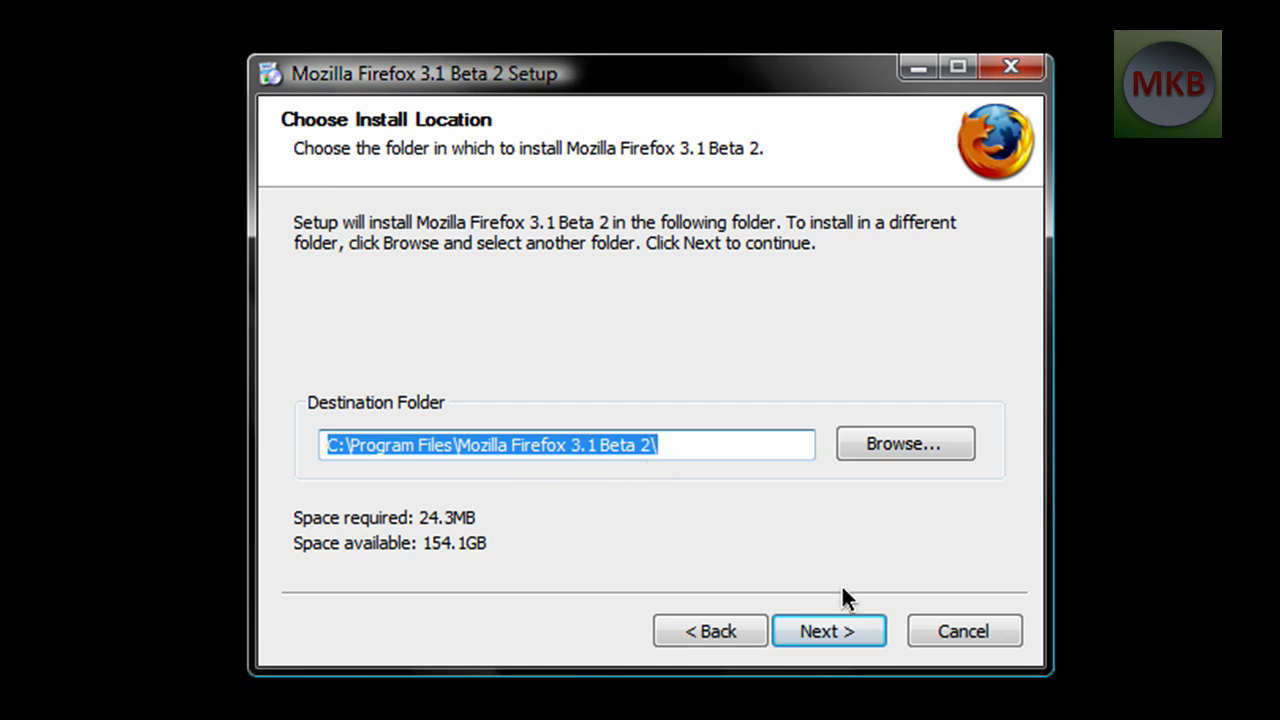
{"action": "left_click", "coordinate": [805, 633]}
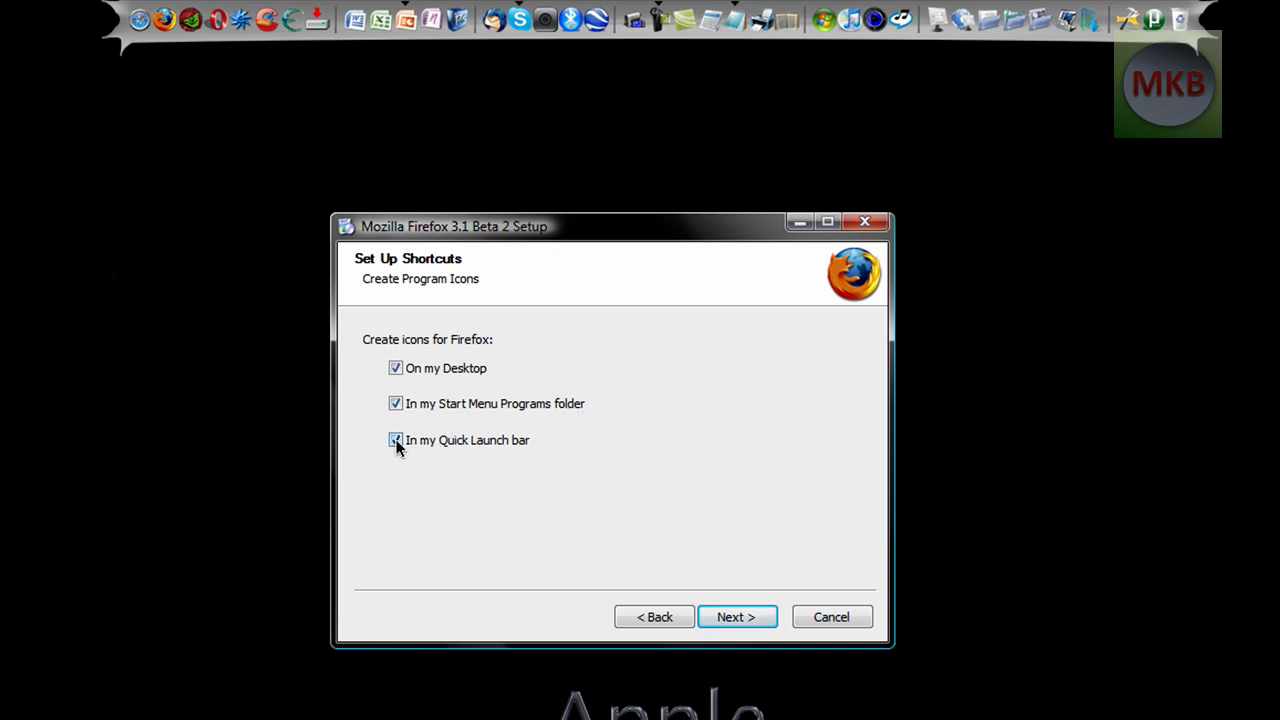
{"action": "left_click", "coordinate": [729, 618]}
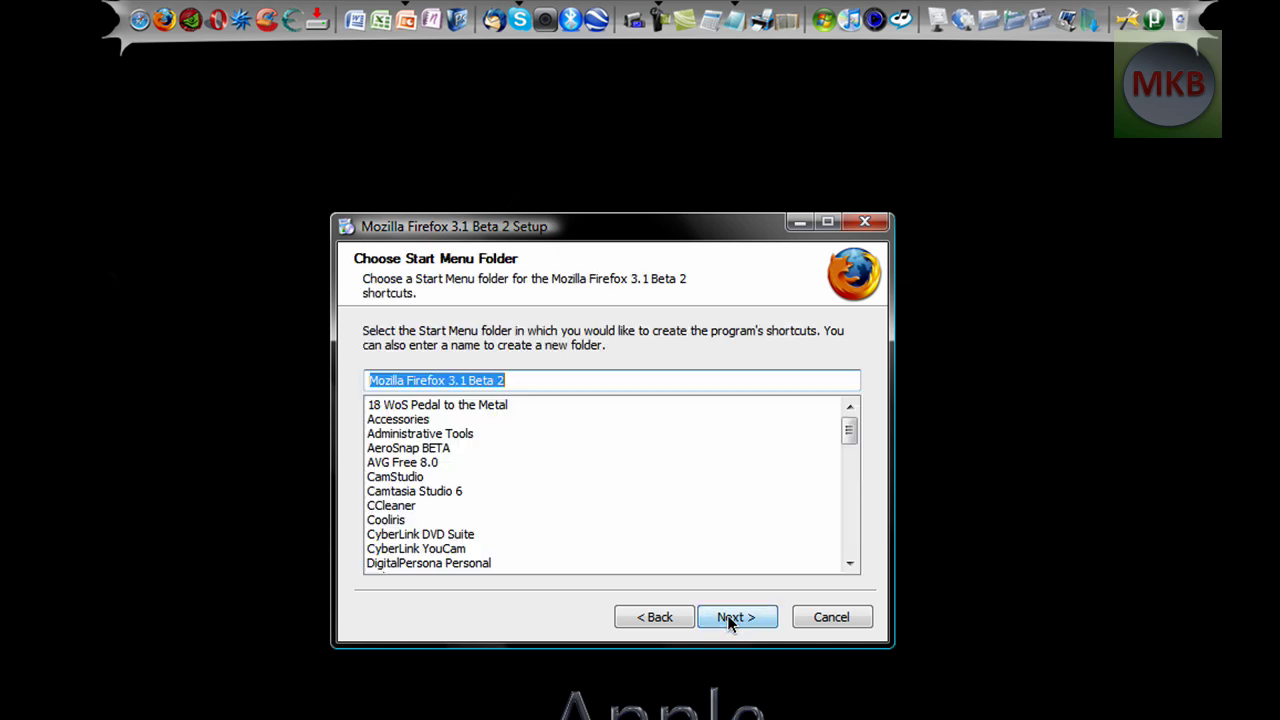
{"action": "left_click", "coordinate": [720, 619]}
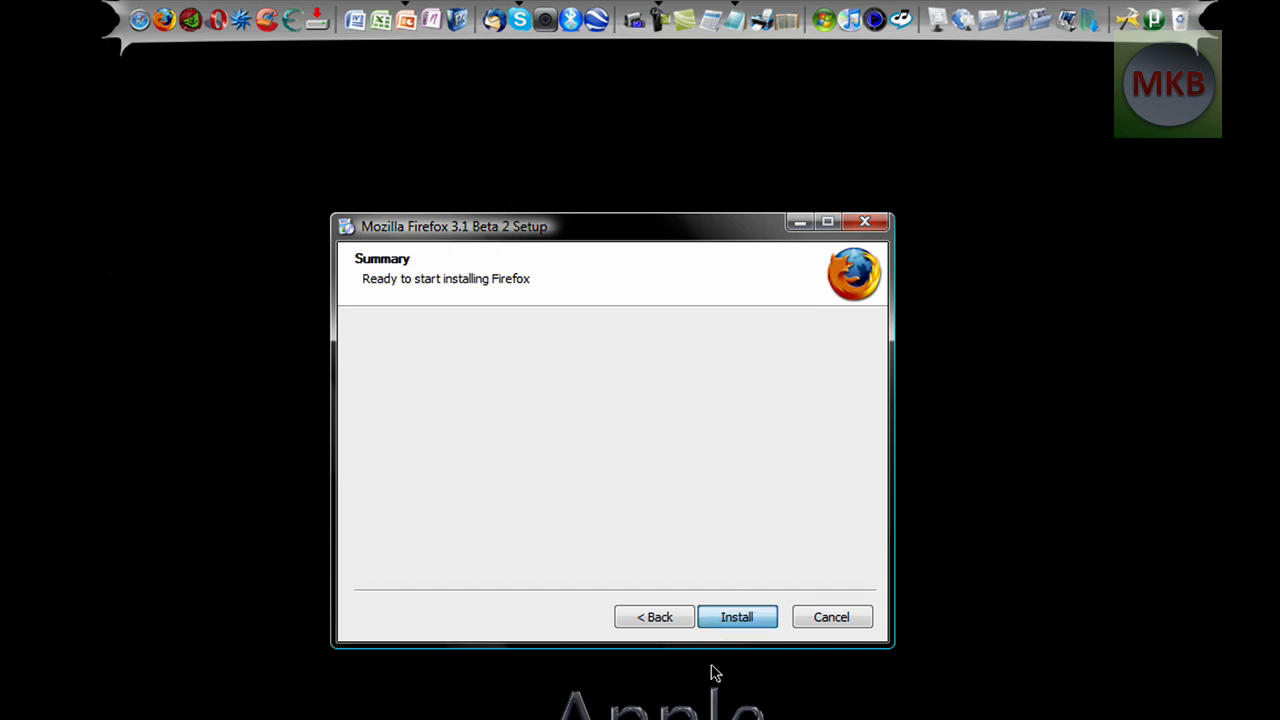
{"action": "left_click", "coordinate": [742, 619]}
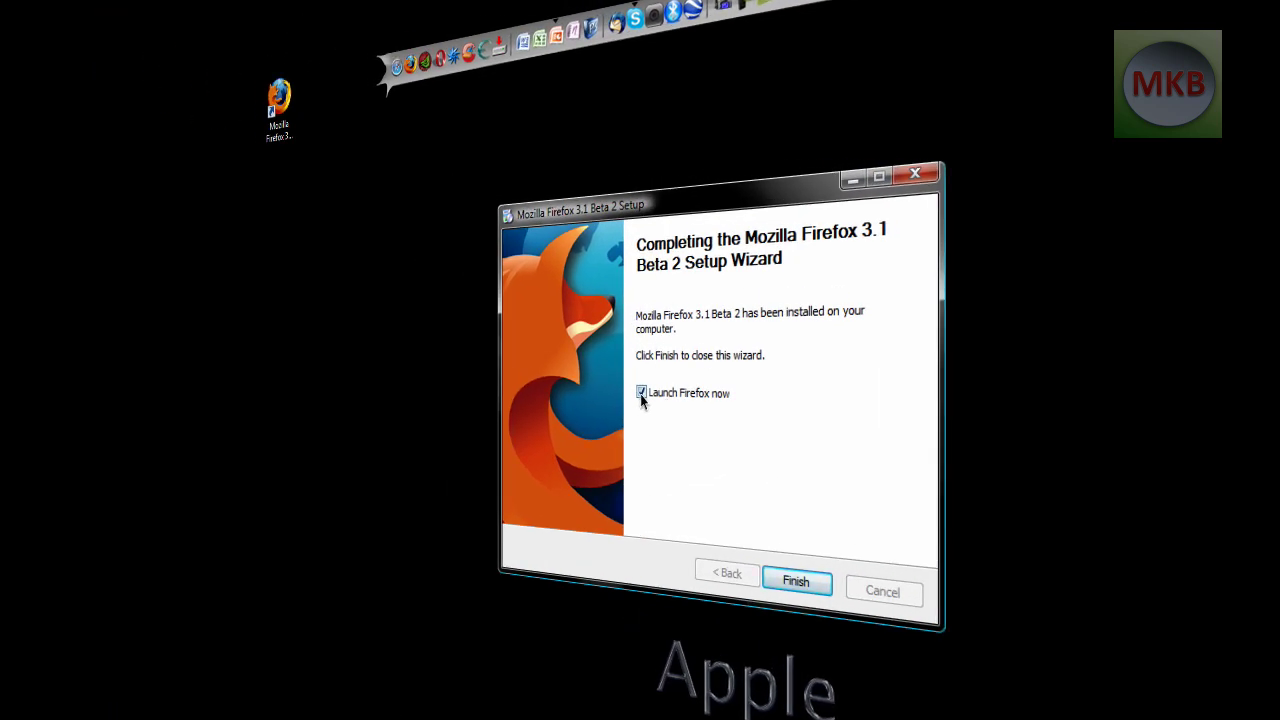
{"action": "left_click", "coordinate": [778, 576]}
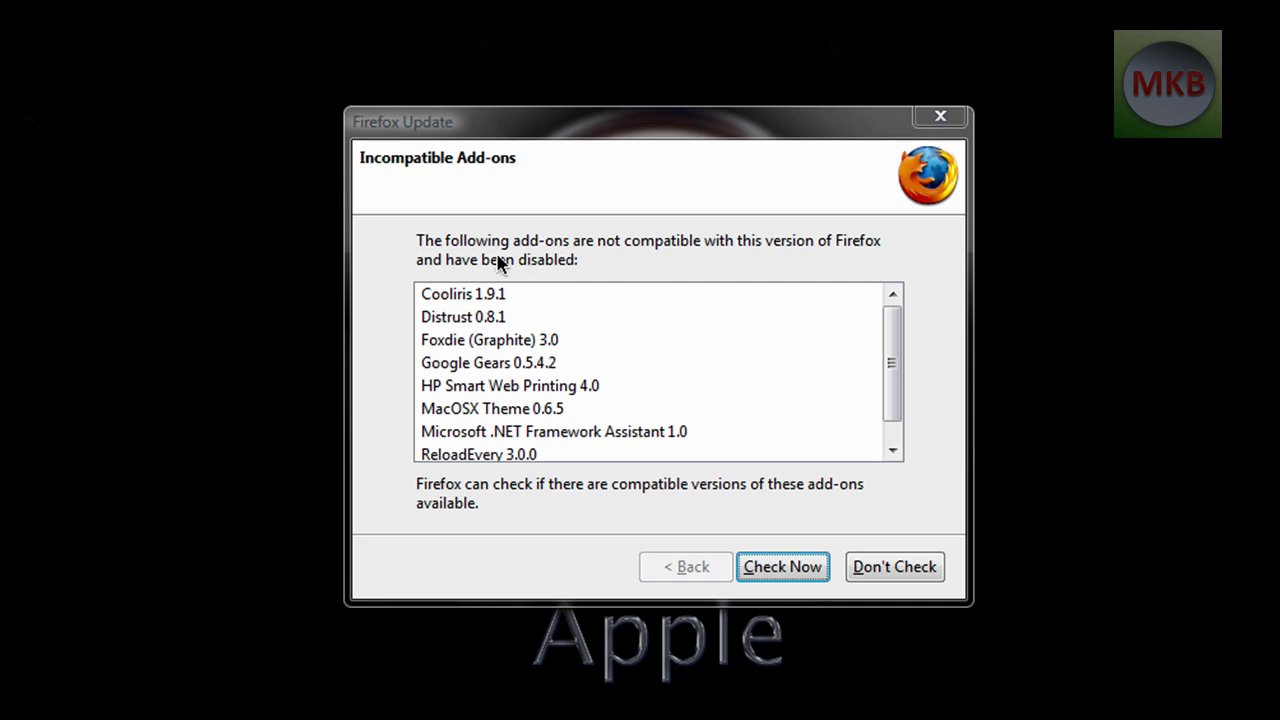
Review the incompatible add-ons list and have Firefox check for compatible versions.
{"action": "left_click", "coordinate": [888, 318]}
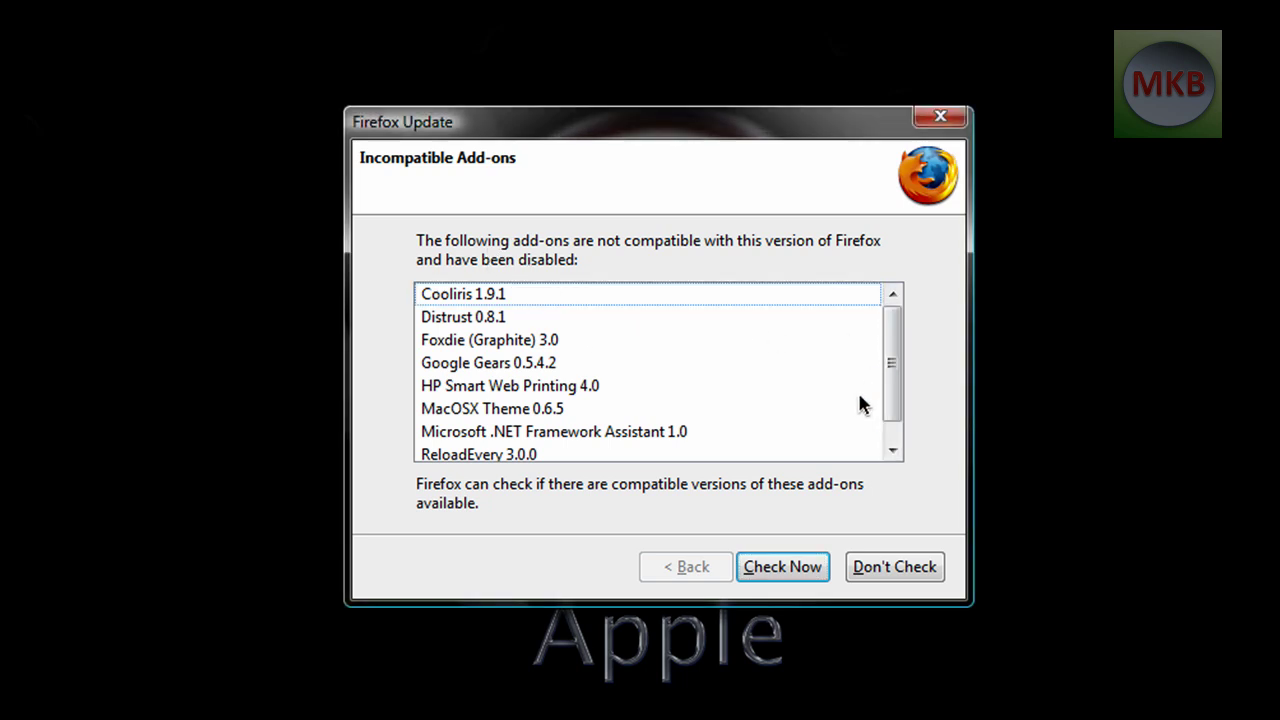
{"action": "scroll", "coordinate": [663, 394], "scroll_direction": "down", "scroll_amount": 1}
{"action": "scroll", "coordinate": [755, 383], "scroll_direction": "up", "scroll_amount": 1}
{"action": "left_click", "coordinate": [770, 565]}
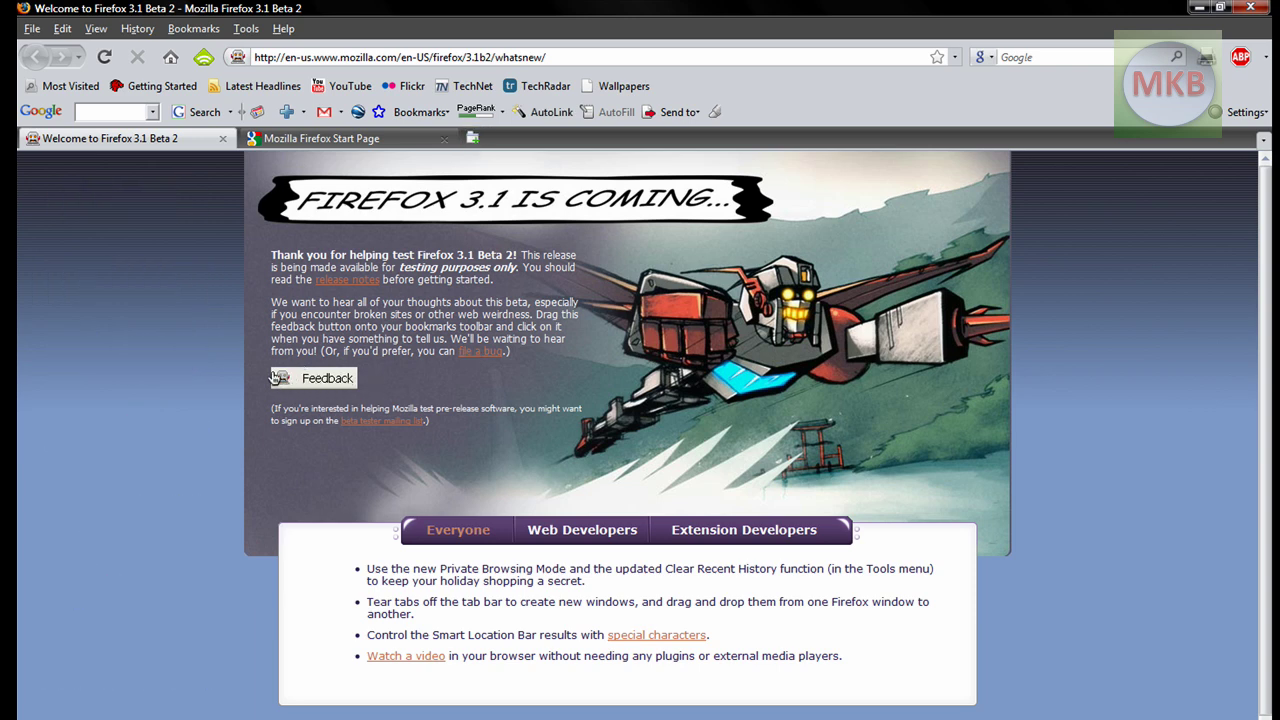
Close the Firefox 3.1 Beta 2 welcome tab and open the Add-ons manager to review the installed themes.
{"action": "left_click", "coordinate": [224, 140]}
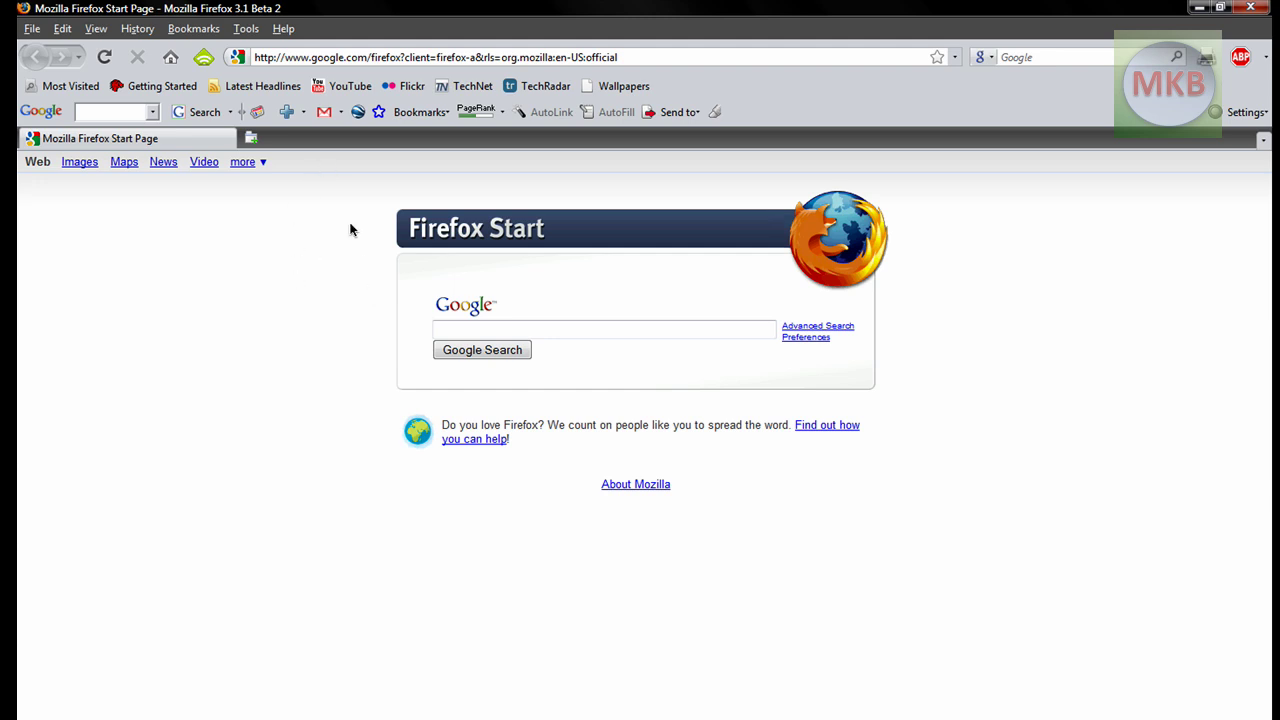
{"action": "left_click", "coordinate": [246, 28]}
{"action": "left_click", "coordinate": [265, 91]}
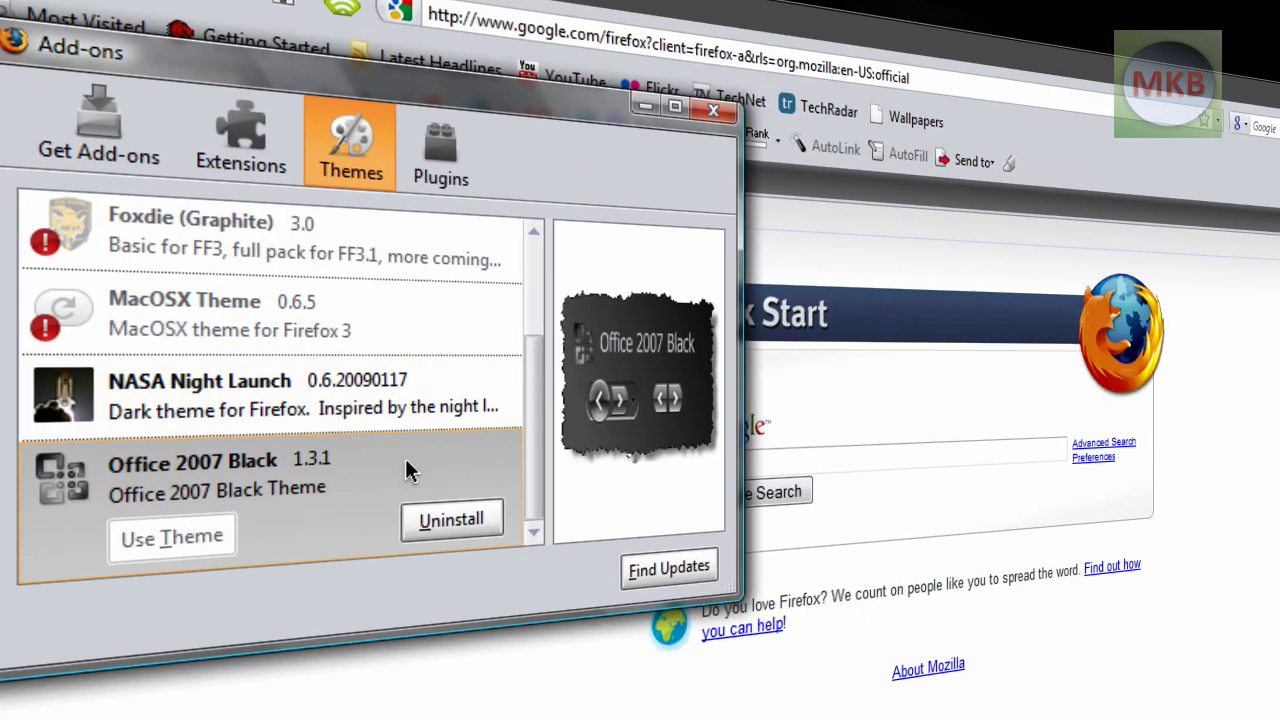
Uninstall the incompatible MacOSX Theme 0.6.5 from the installed themes and confirm its removal.
{"action": "left_click_drag", "start_coordinate": [530, 418], "coordinate": [544, 365]}
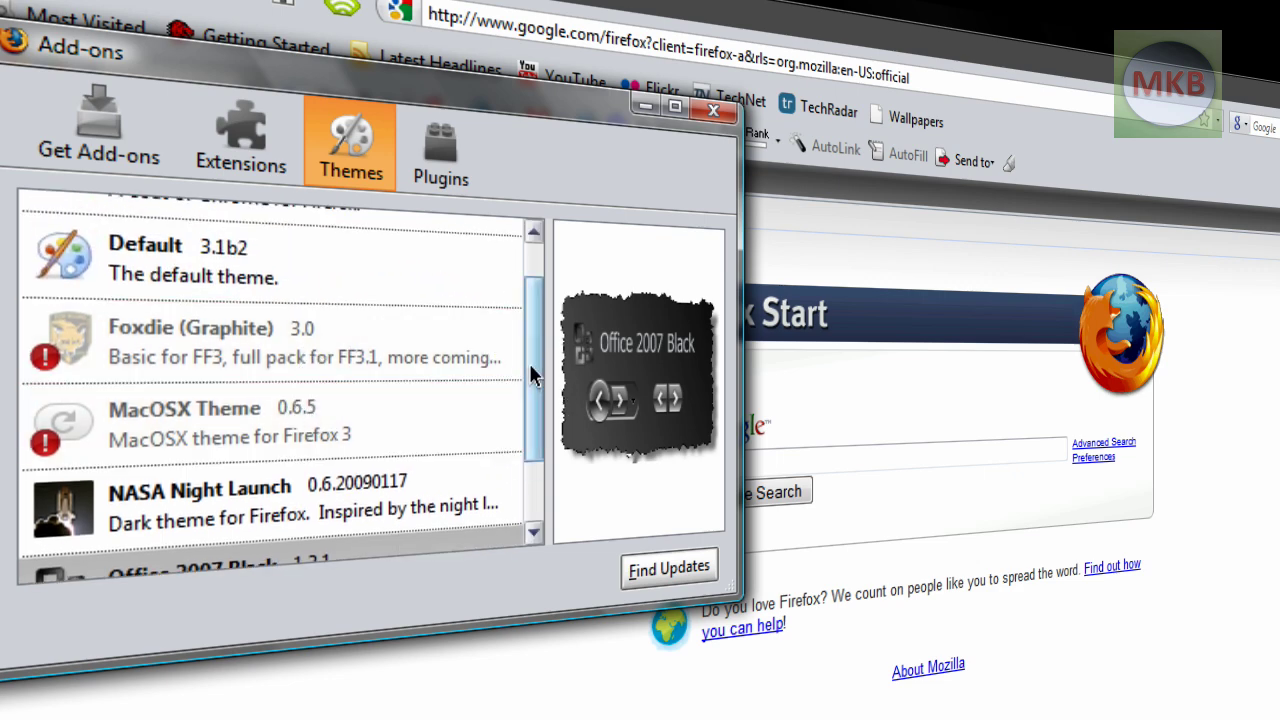
{"action": "scroll", "coordinate": [529, 355], "scroll_direction": "up", "scroll_amount": 1}
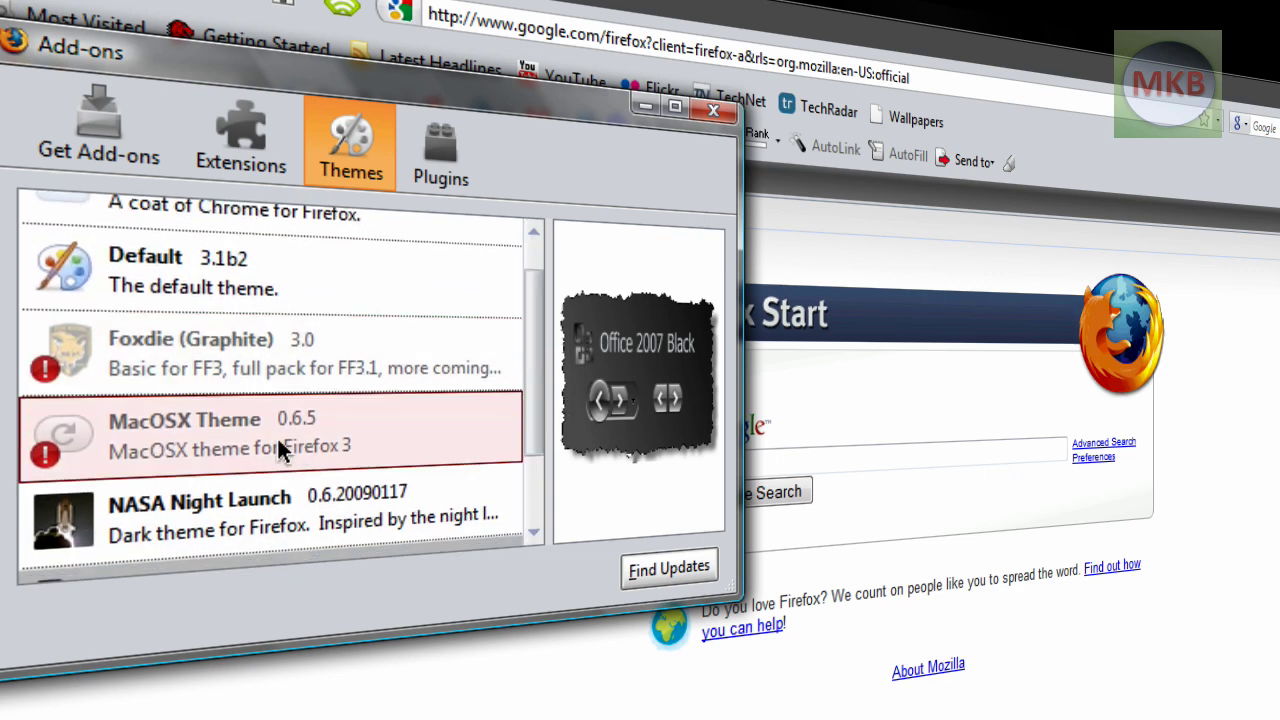
{"action": "left_click", "coordinate": [288, 450]}
{"action": "left_click", "coordinate": [450, 518]}
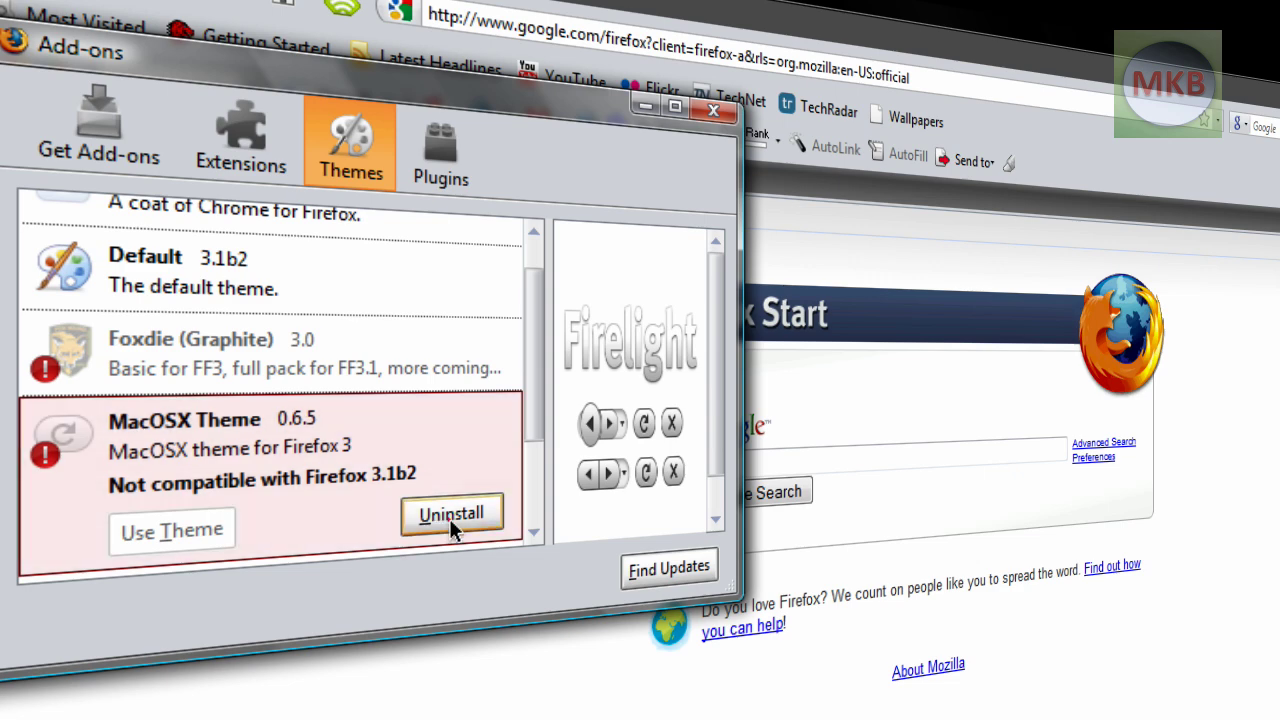
{"action": "left_click", "coordinate": [441, 391]}
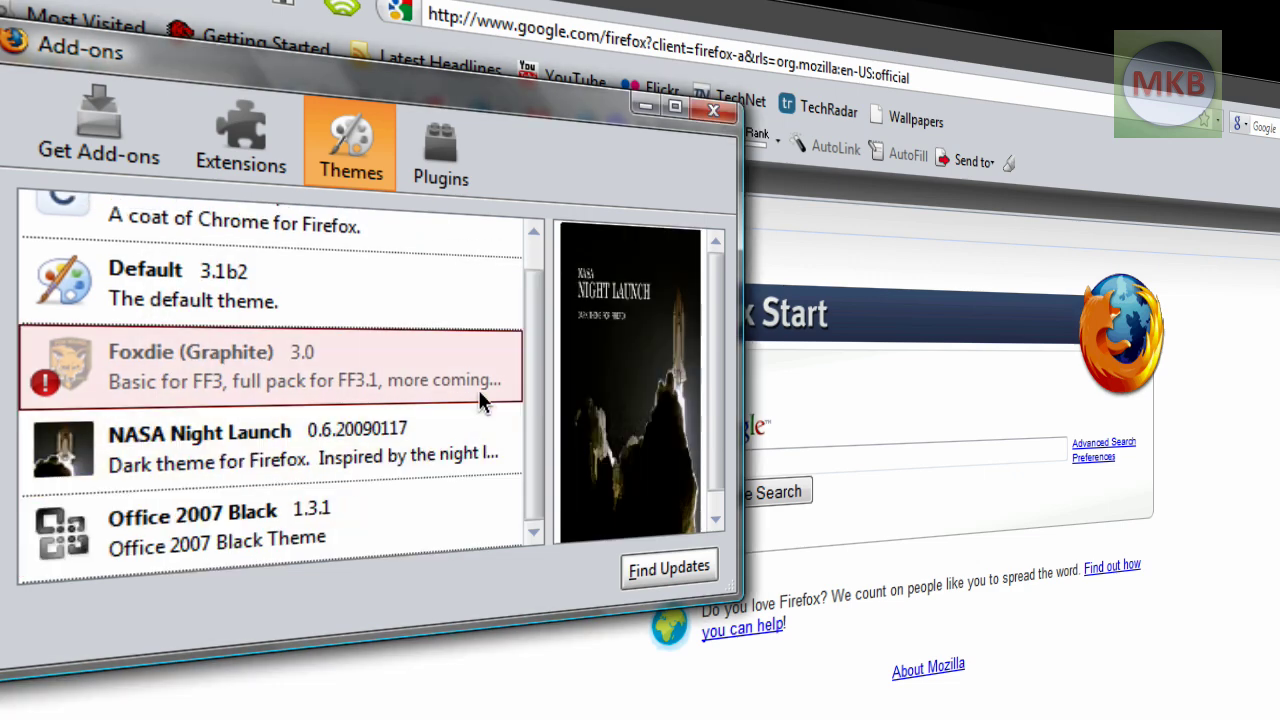
Uninstall the incompatible Foxdie (Graphite) theme, select Office 2007 Black and close the Add-ons manager.
{"action": "left_click", "coordinate": [376, 386]}
{"action": "left_click", "coordinate": [451, 476]}
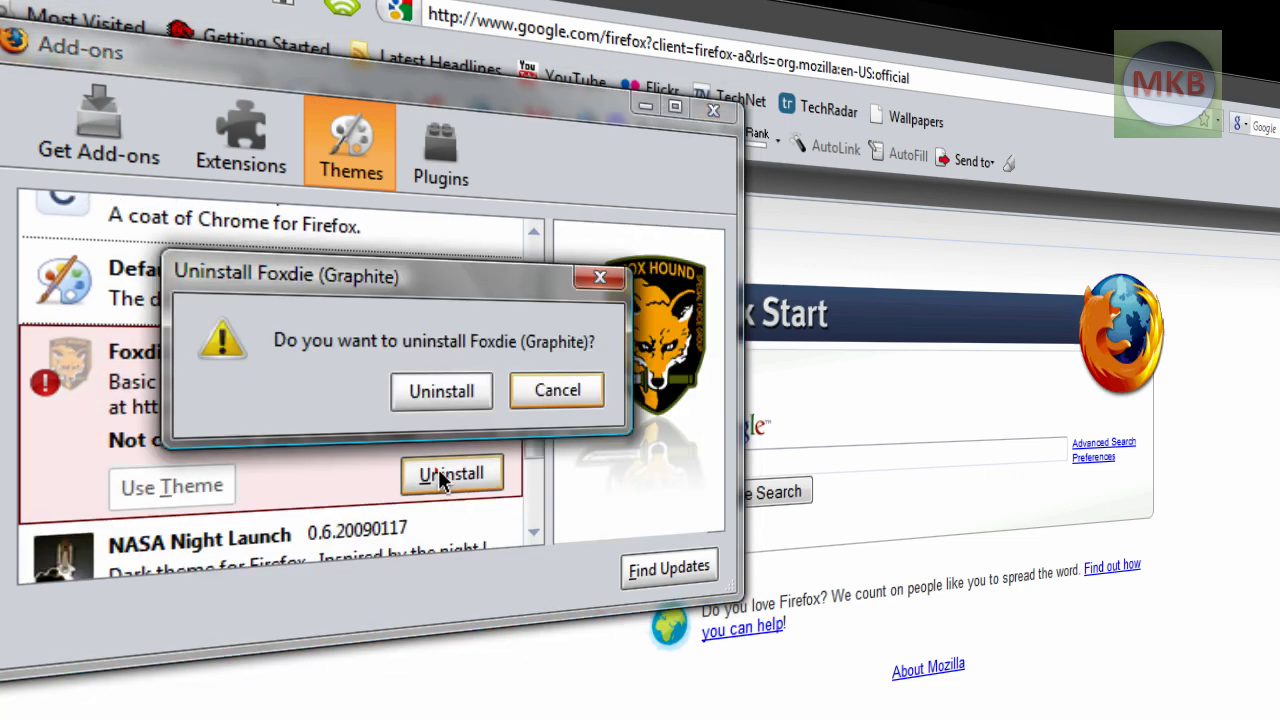
{"action": "left_click", "coordinate": [443, 388]}
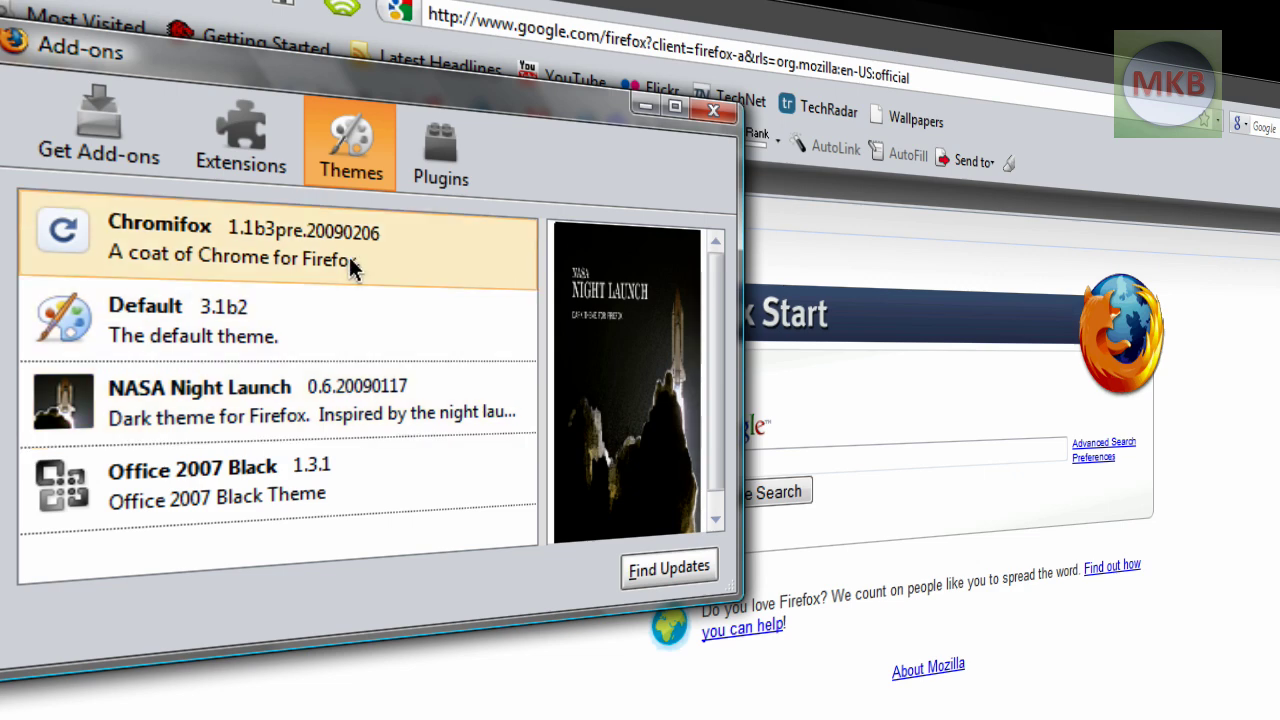
{"action": "left_click", "coordinate": [262, 490]}
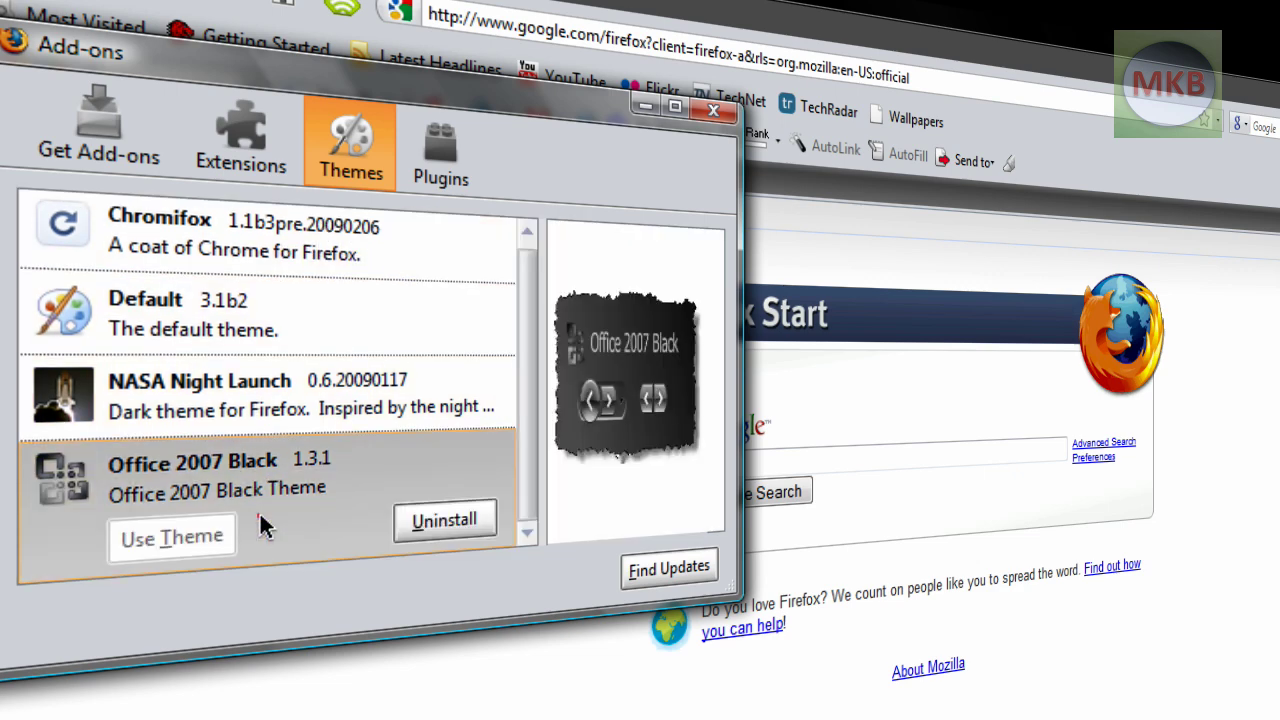
{"action": "left_click", "coordinate": [714, 112]}
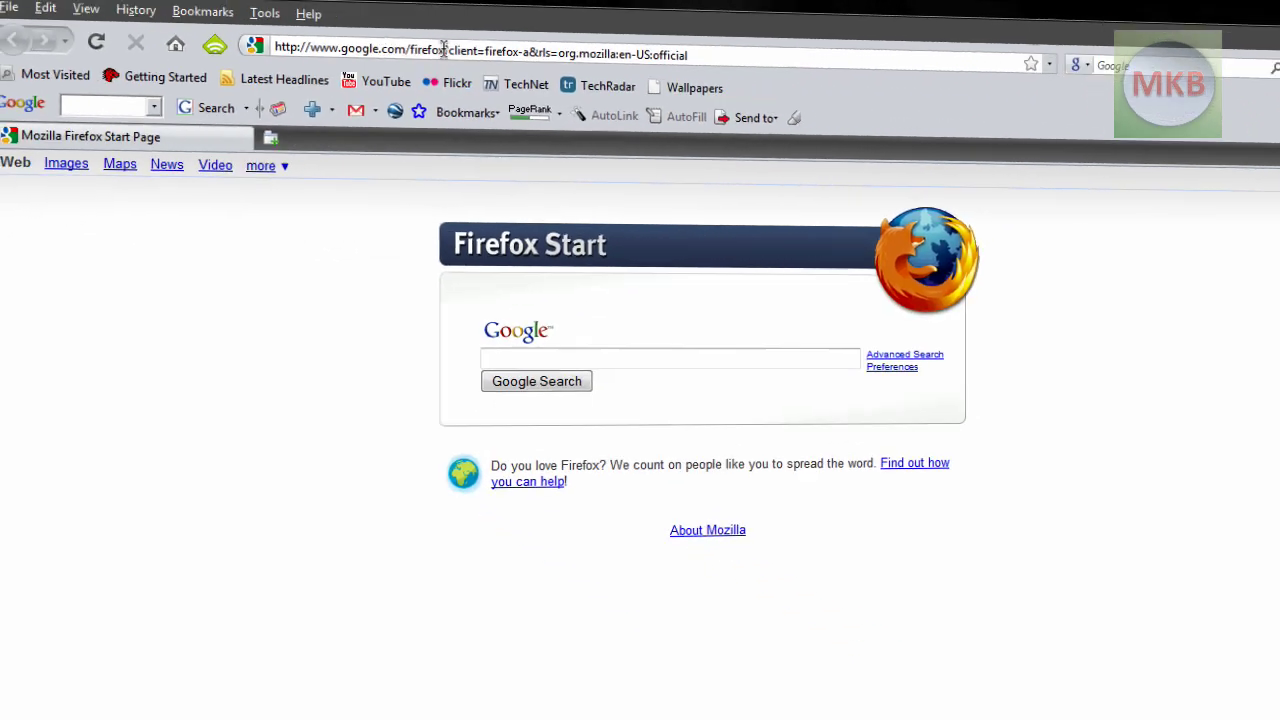
Go to the Google homepage, search for "acid3" and open a search result.
{"action": "left_click", "coordinate": [528, 353]}
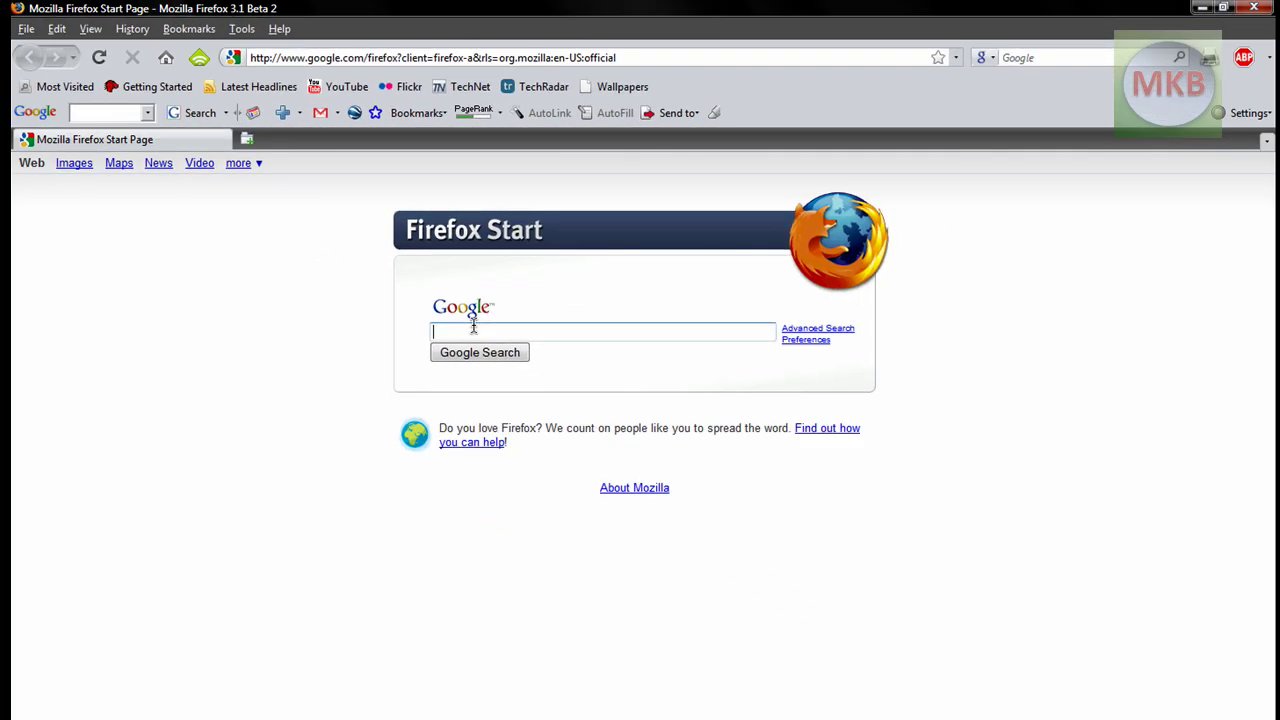
{"action": "left_click", "coordinate": [35, 112]}
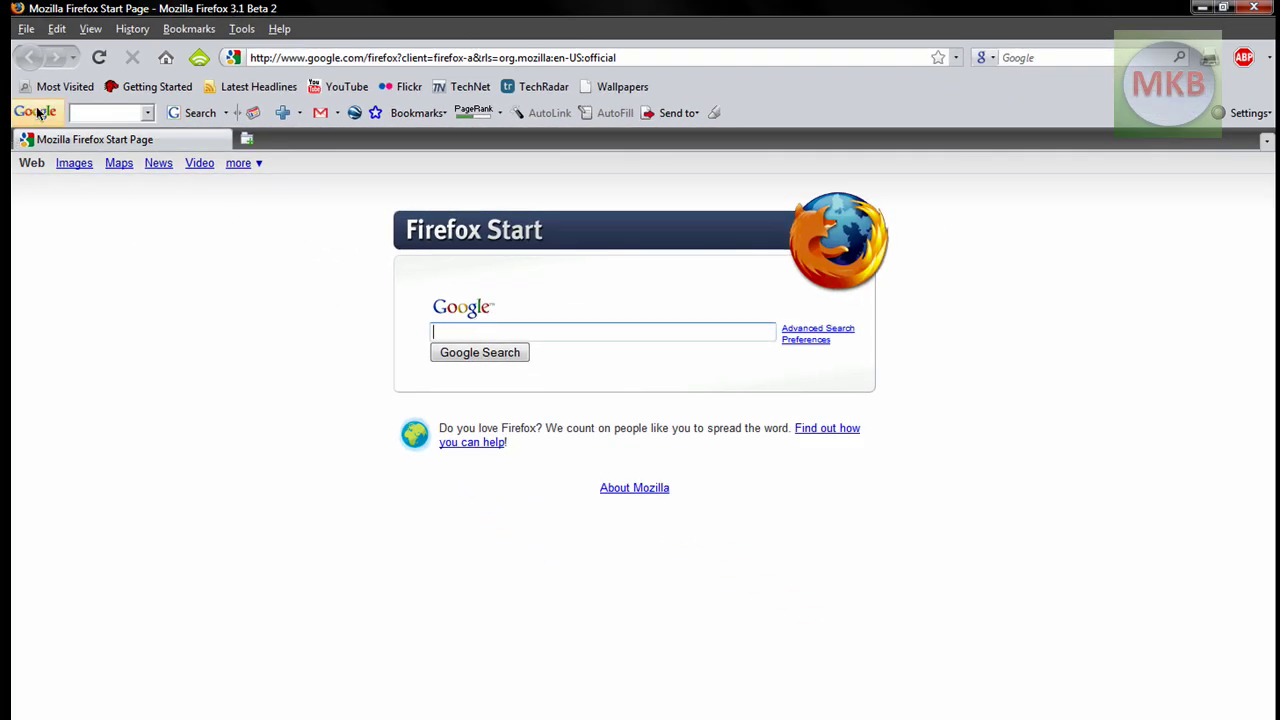
{"action": "type", "text": "acid3"}
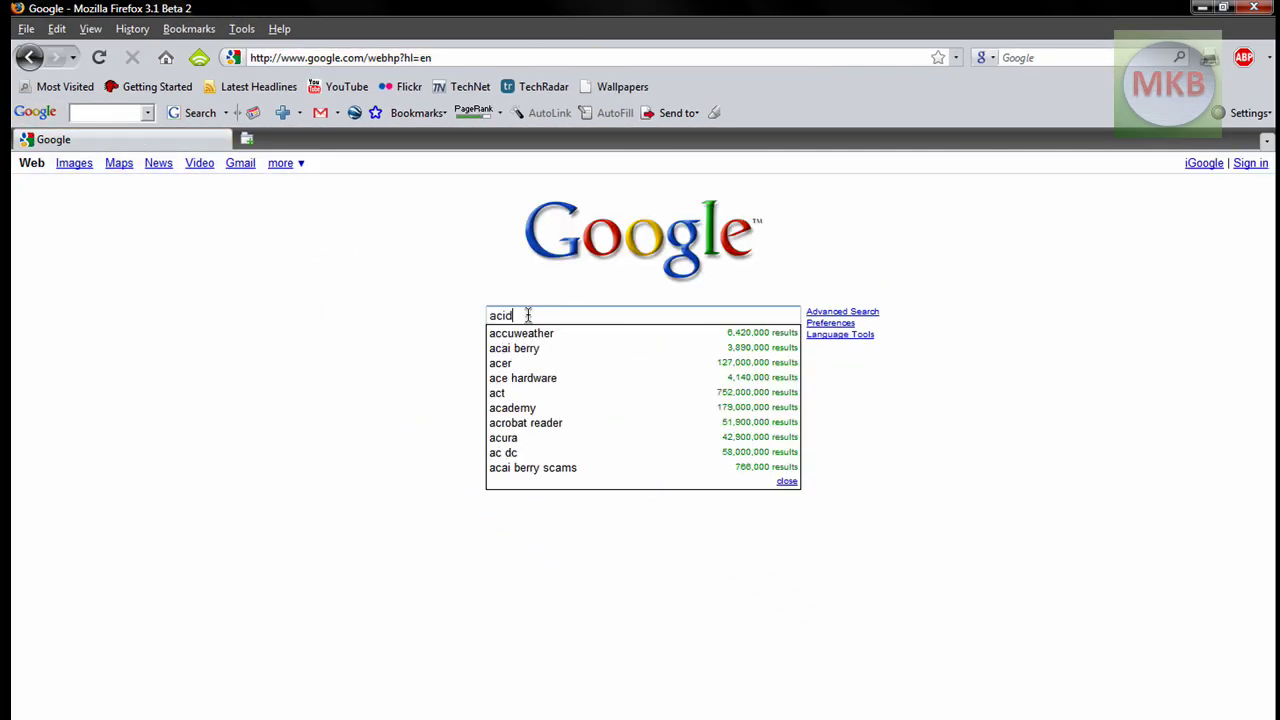
{"action": "key", "text": "Return"}
{"action": "left_click", "coordinate": [190, 298]}
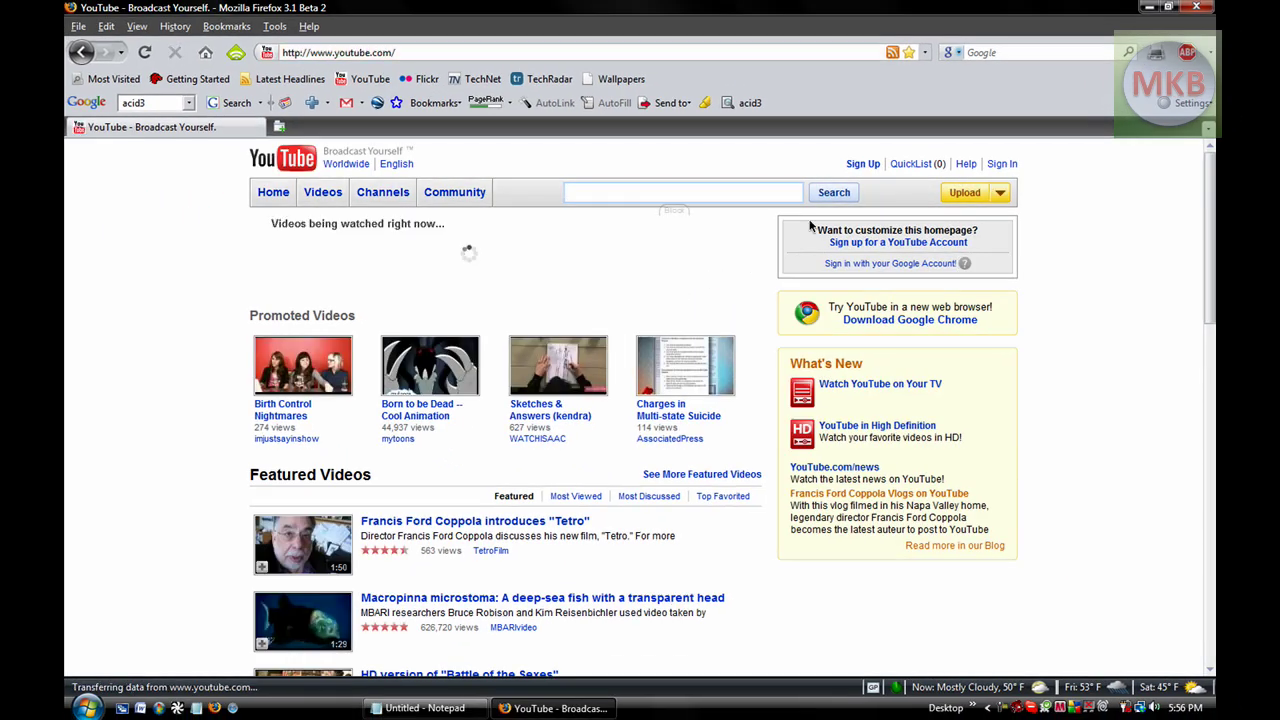
Sign in to YouTube with the autofilled username and password, dismissing the page's context menu while it loads.
{"action": "left_click", "coordinate": [1001, 164]}
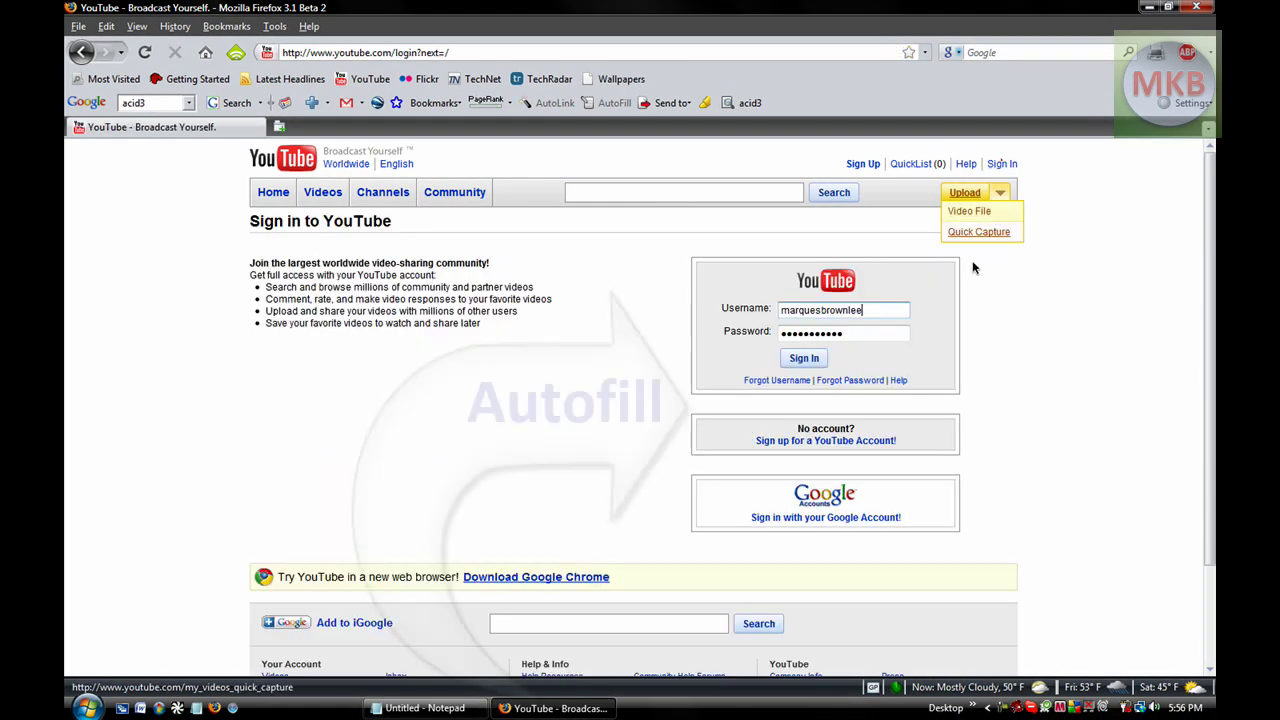
{"action": "left_click", "coordinate": [803, 358]}
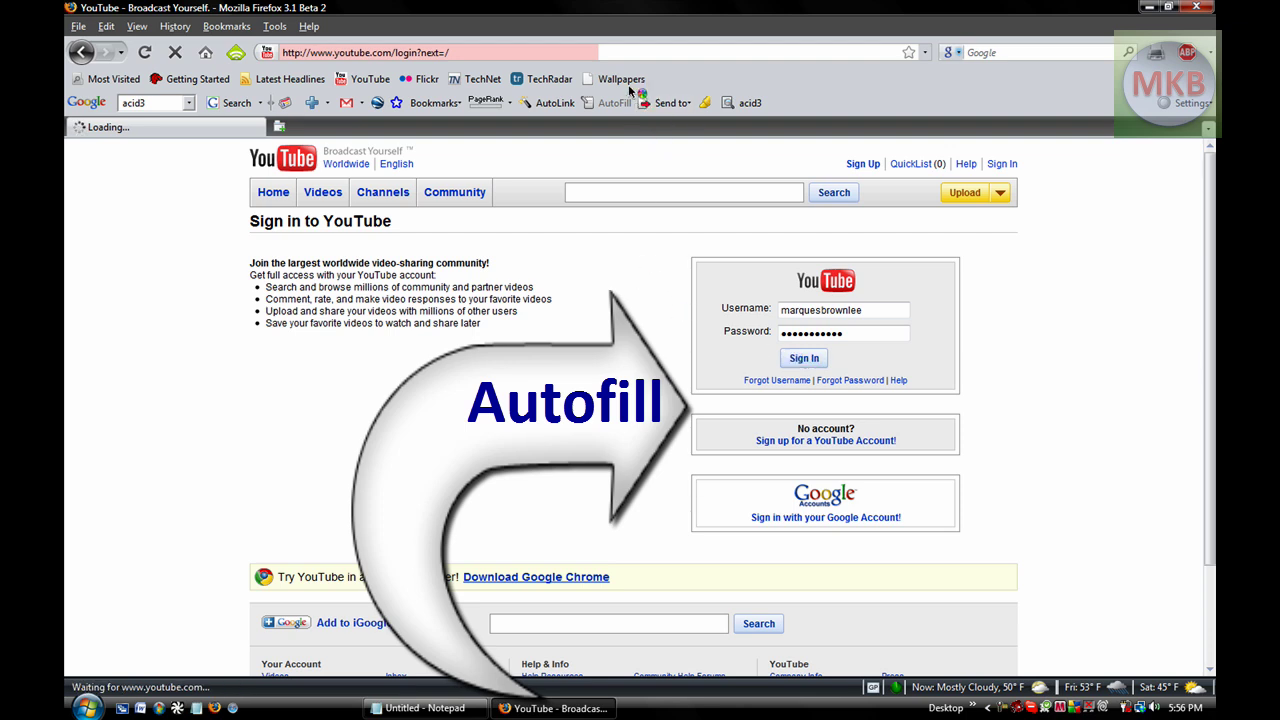
{"action": "right_click", "coordinate": [145, 278]}
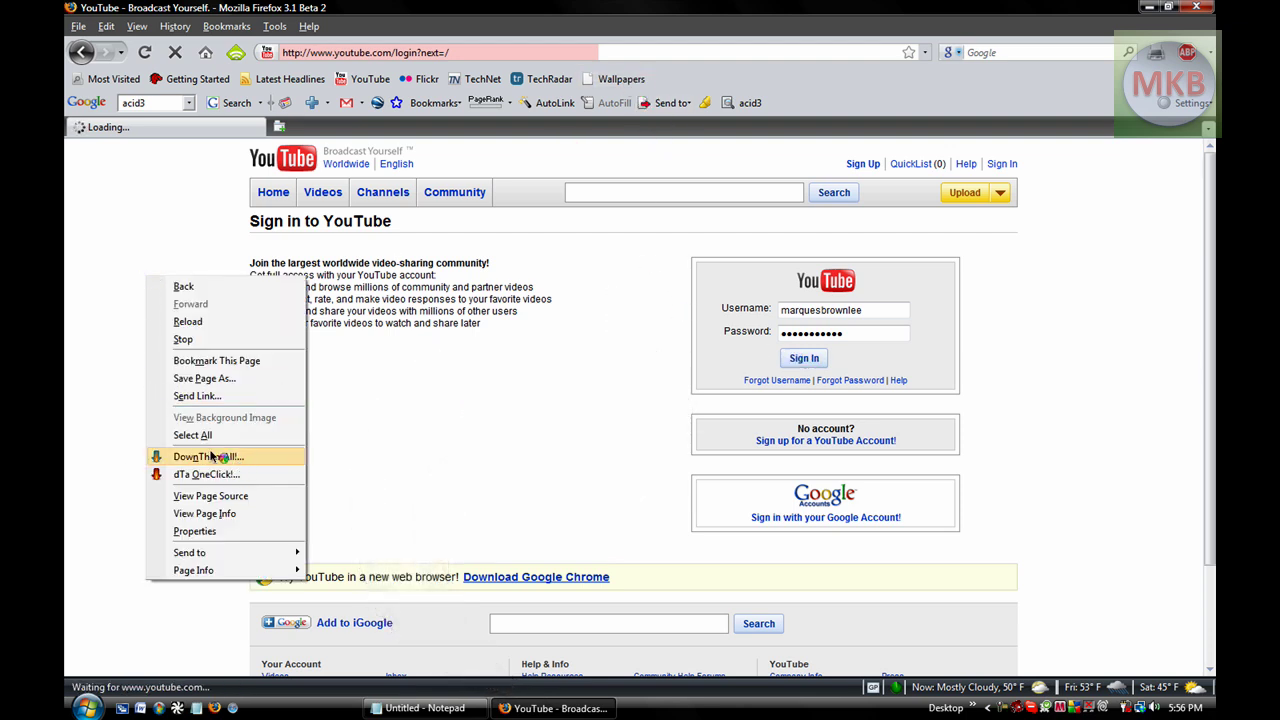
{"action": "left_click", "coordinate": [110, 287]}
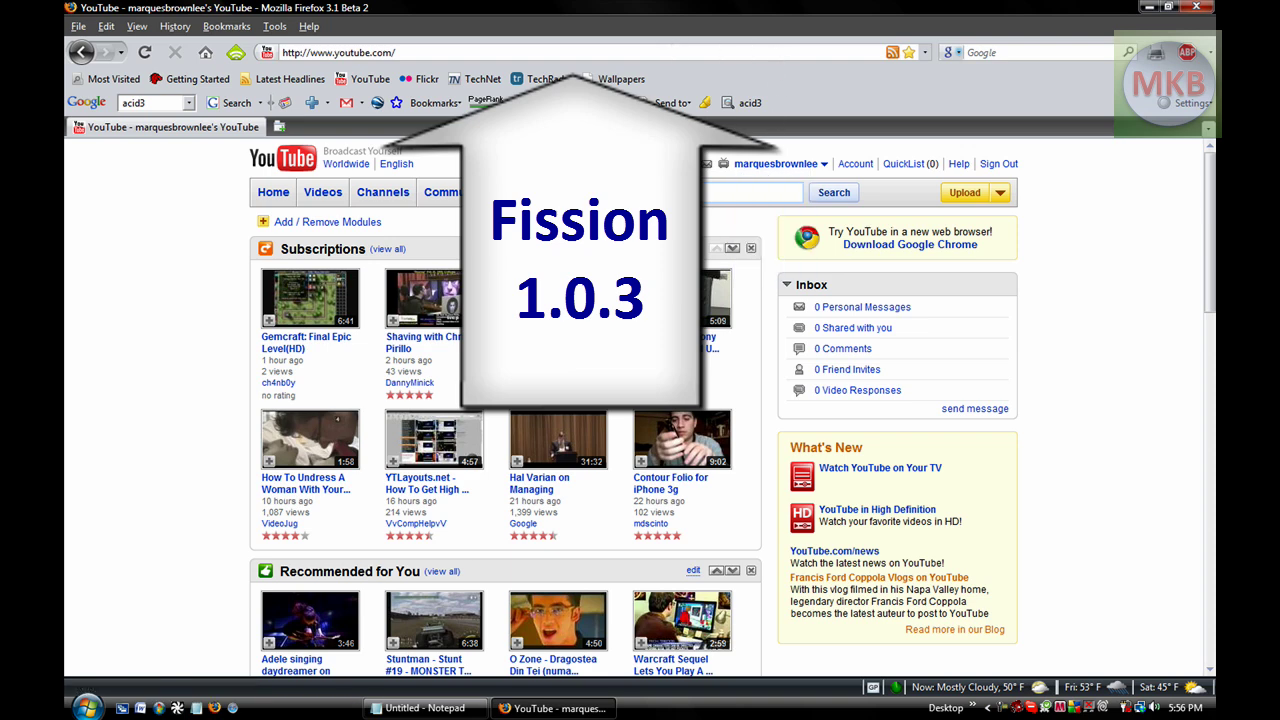
Visit the bookmarked Wallpapers site, browse its Military category and view the 1600x1200 Aircraft wallpaper with its image options.
{"action": "left_click", "coordinate": [634, 80]}
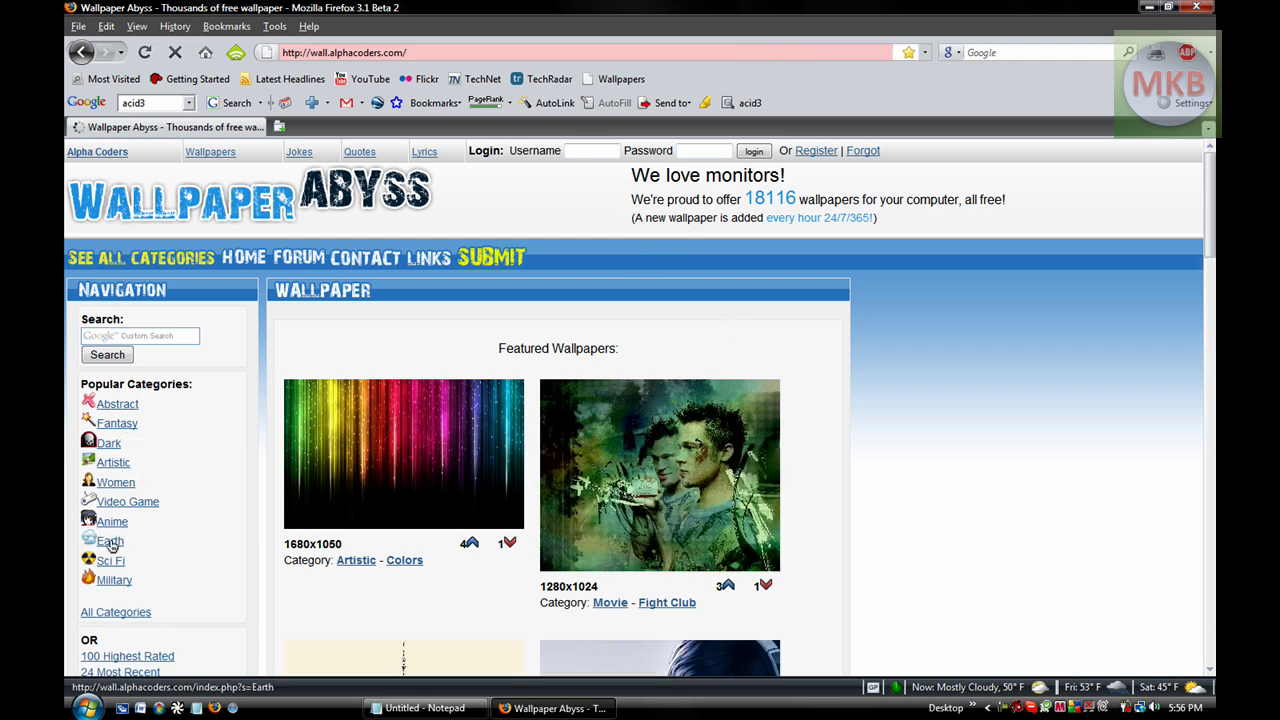
{"action": "left_click", "coordinate": [110, 581]}
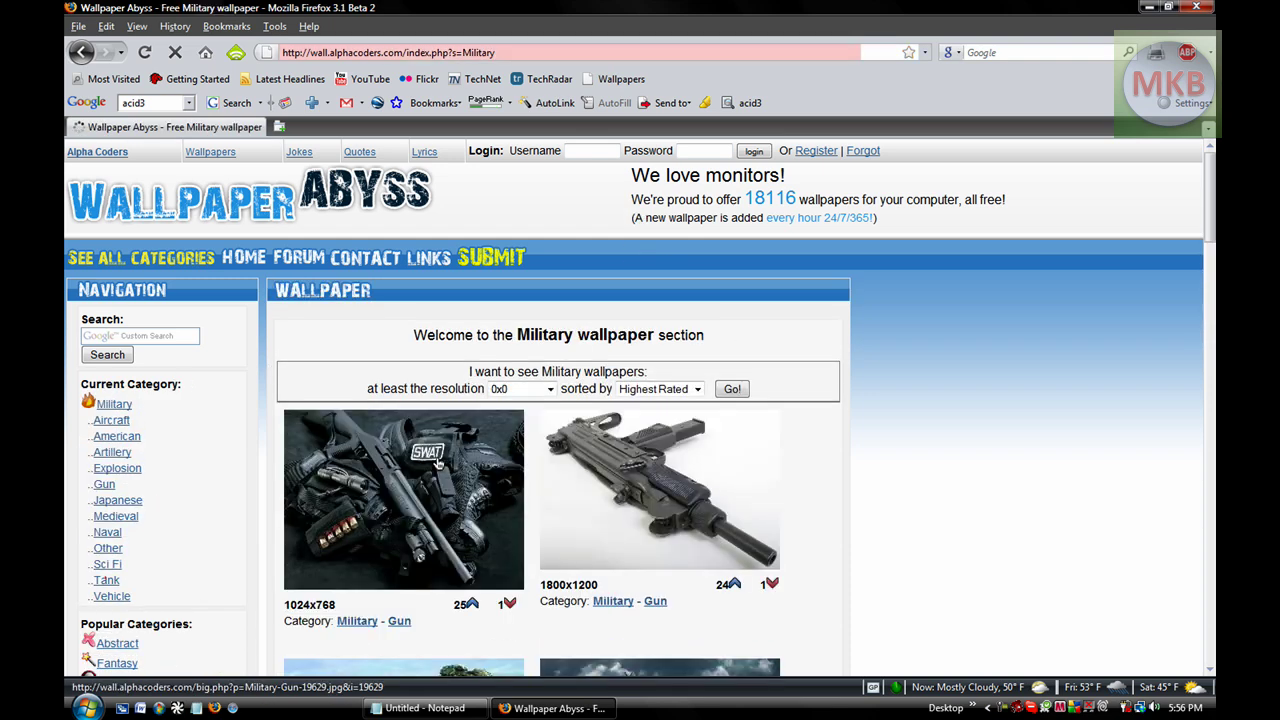
{"action": "scroll", "coordinate": [688, 412], "scroll_direction": "down", "scroll_amount": 5}
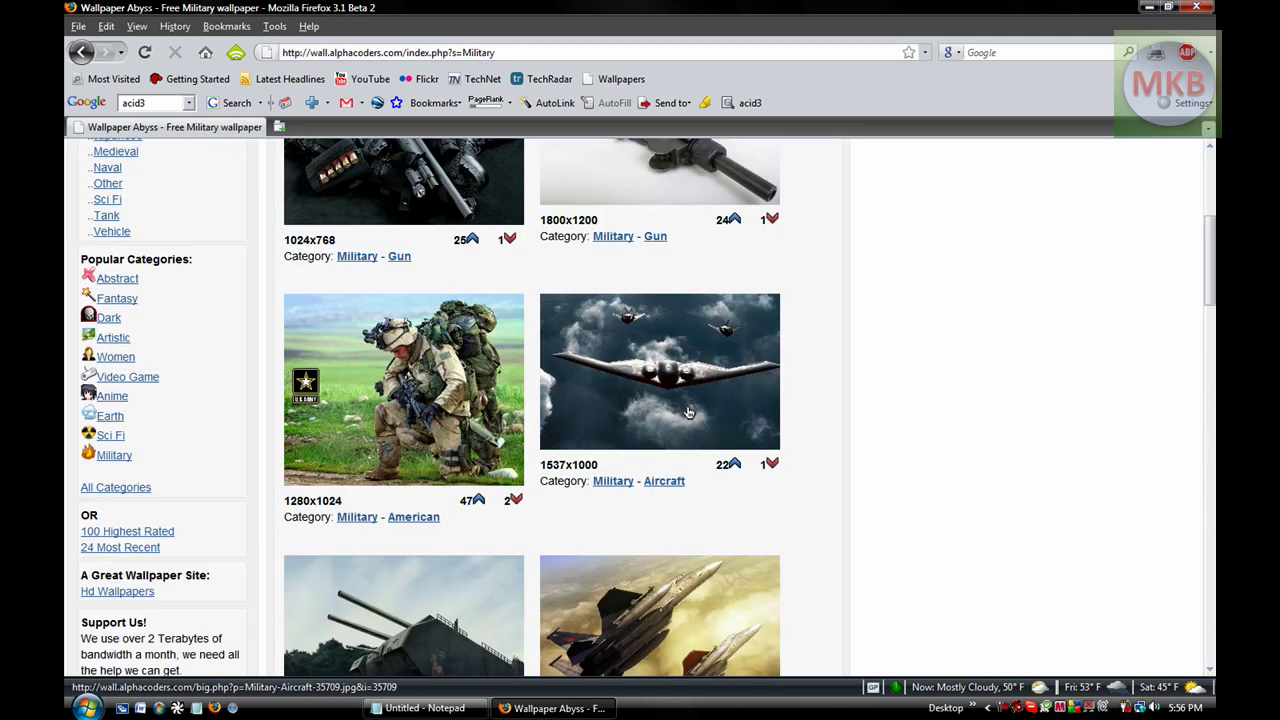
{"action": "scroll", "coordinate": [706, 362], "scroll_direction": "down", "scroll_amount": 4}
{"action": "left_click", "coordinate": [710, 350]}
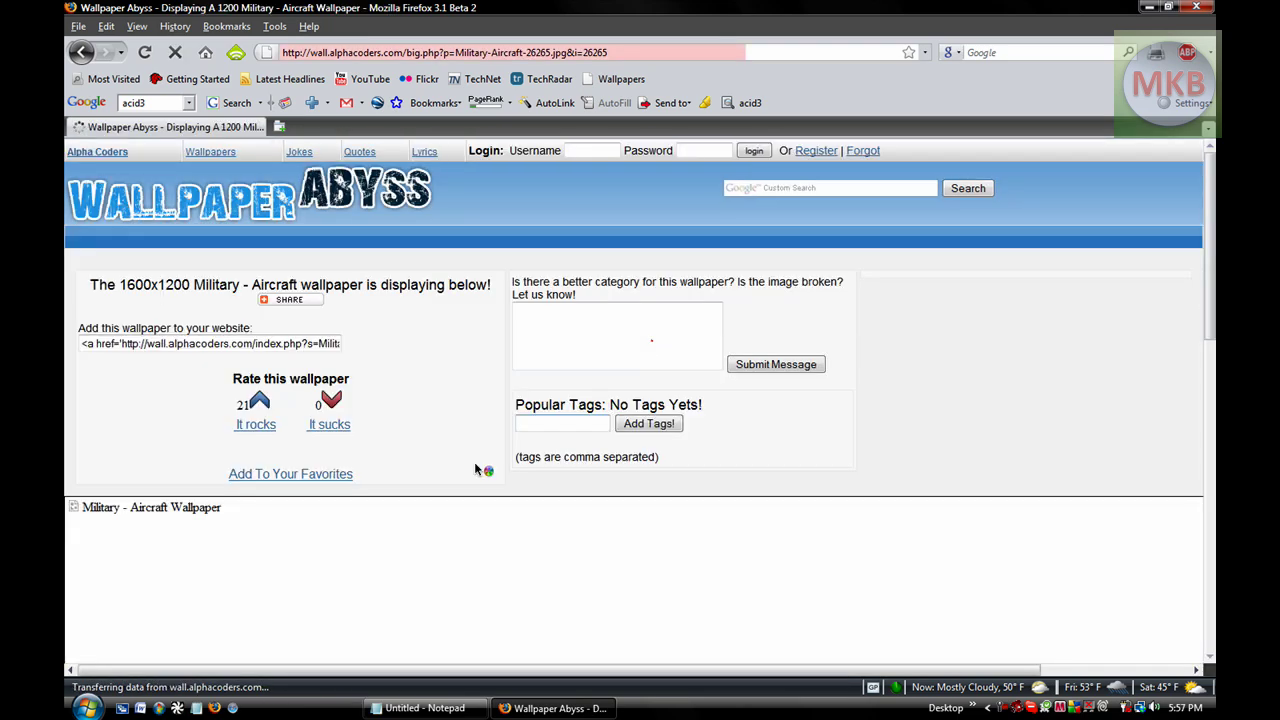
{"action": "scroll", "coordinate": [520, 420], "scroll_direction": "down", "scroll_amount": 6}
{"action": "right_click", "coordinate": [549, 344]}
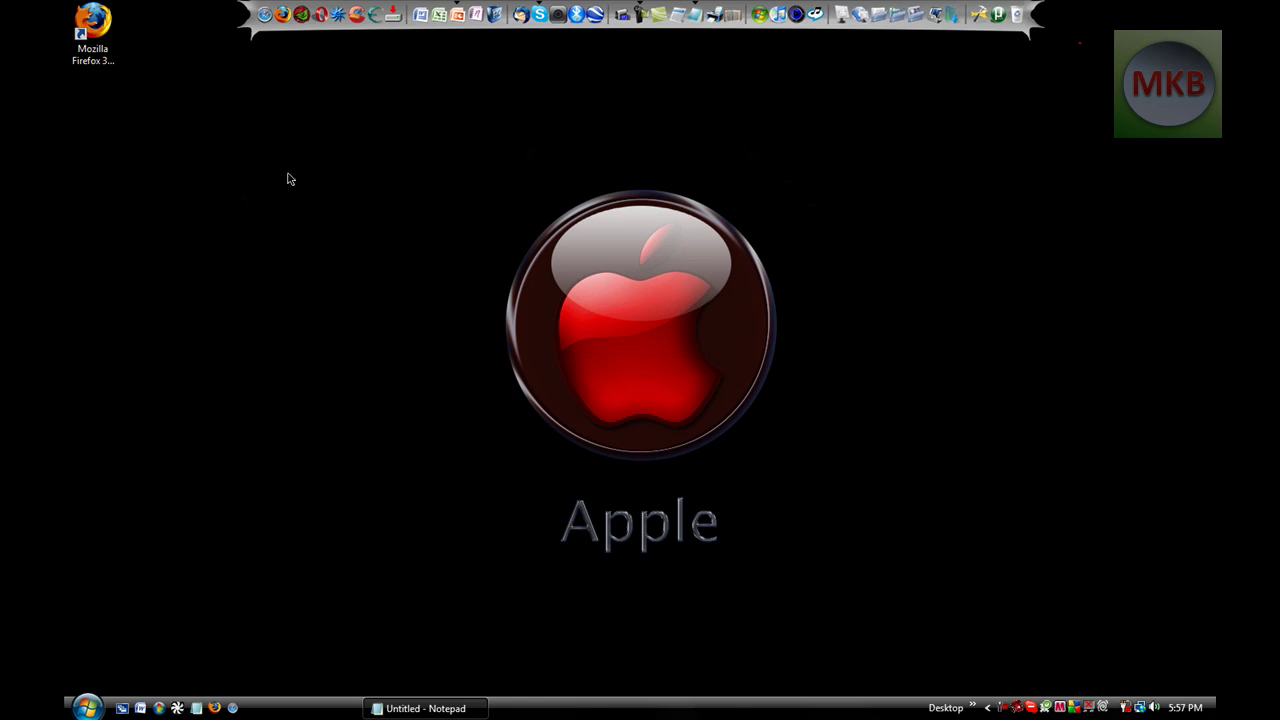
Unlock the items in RocketDock and remove the old Firefox icon from the dock.
{"action": "right_click", "coordinate": [283, 17]}
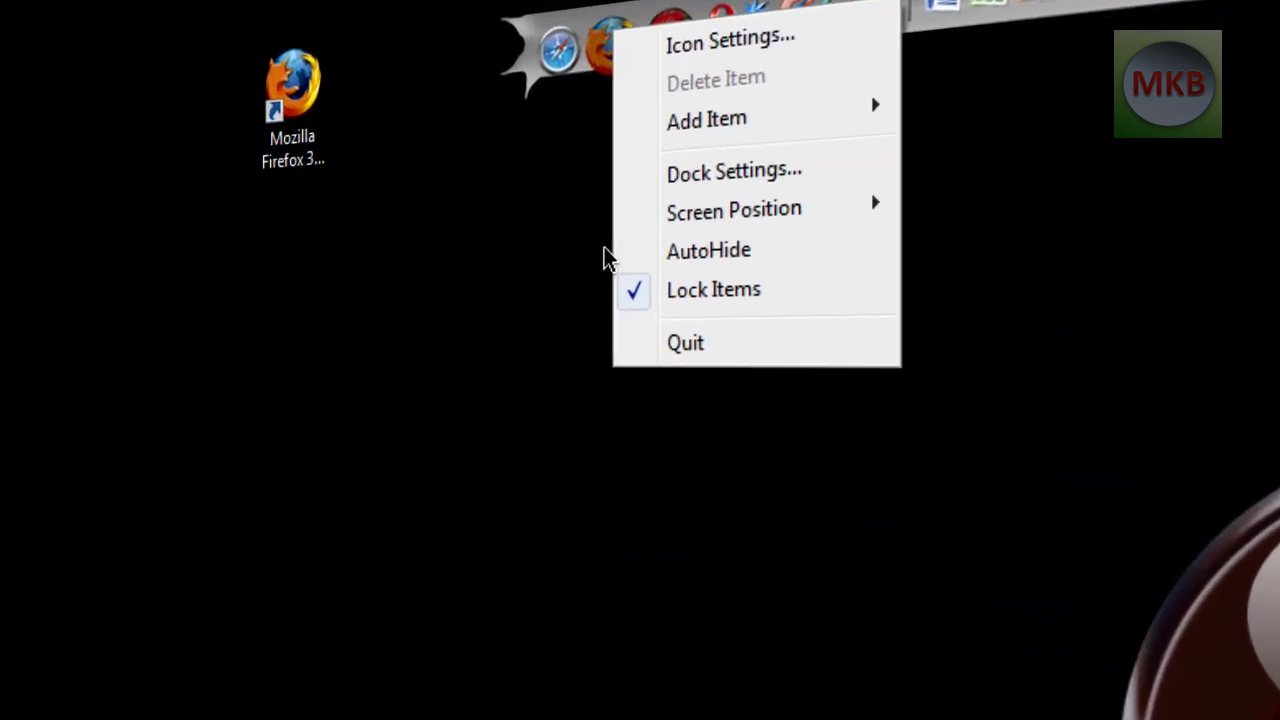
{"action": "left_click", "coordinate": [306, 122]}
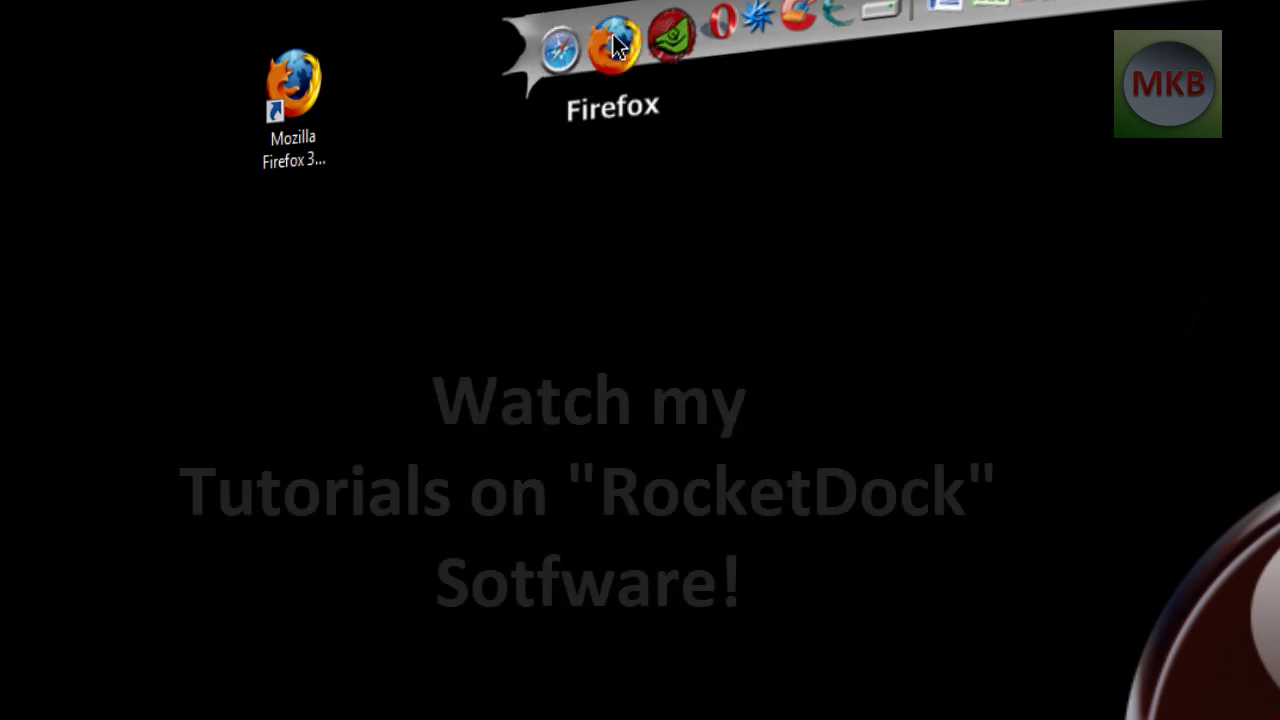
{"action": "left_click_drag", "start_coordinate": [611, 43], "coordinate": [614, 246]}
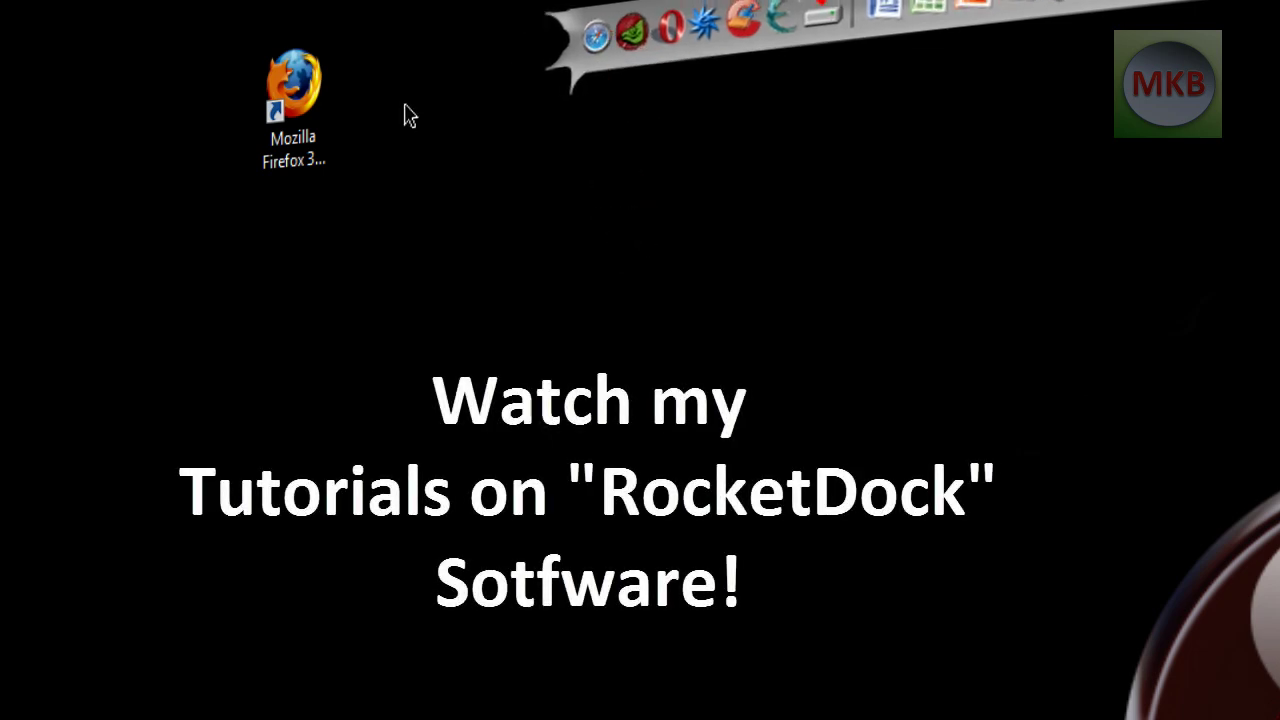
Add the desktop's Mozilla Firefox shortcut to the dock beside the Safari icon and lock the dock items again.
{"action": "left_click_drag", "start_coordinate": [295, 88], "coordinate": [609, 40]}
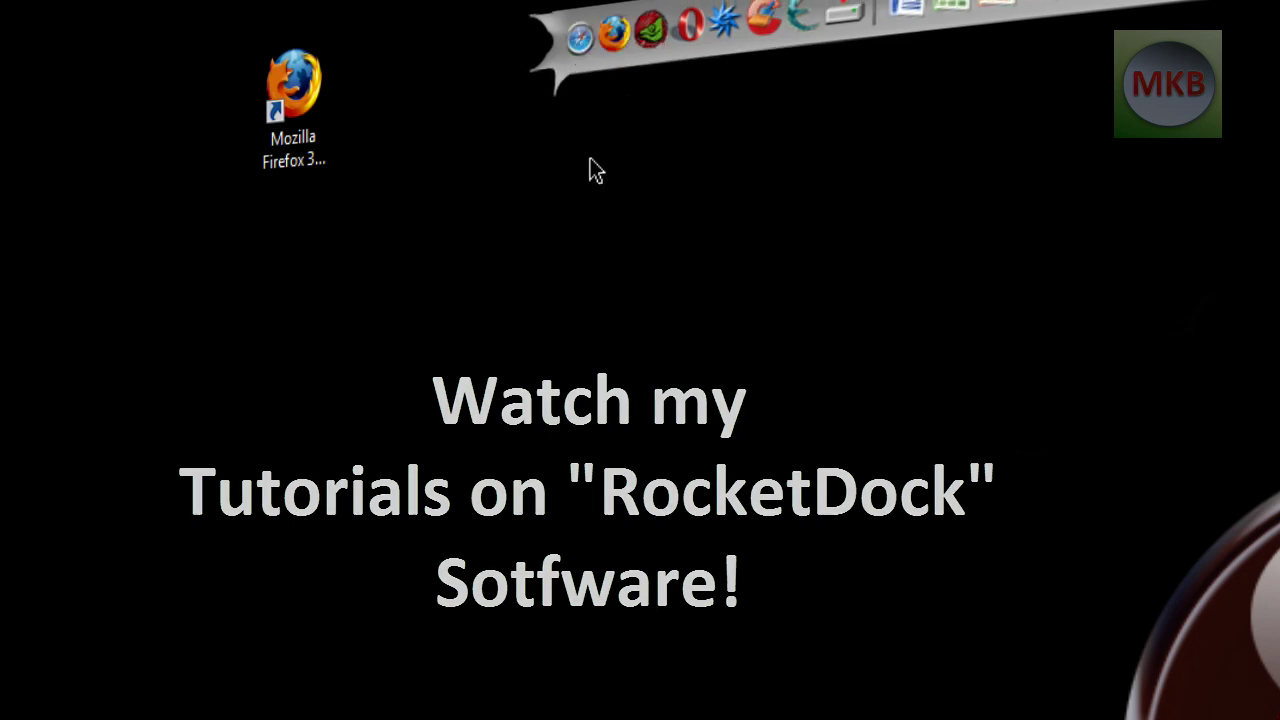
{"action": "right_click", "coordinate": [602, 42]}
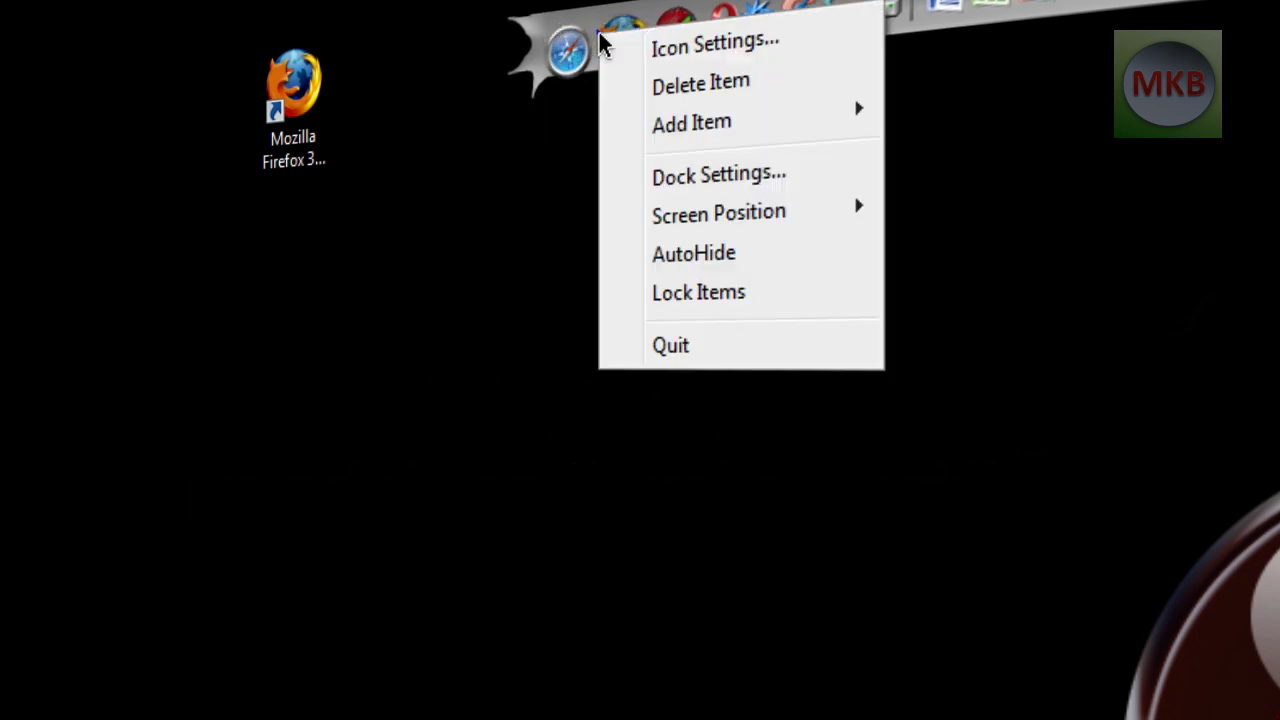
{"action": "left_click", "coordinate": [727, 292]}
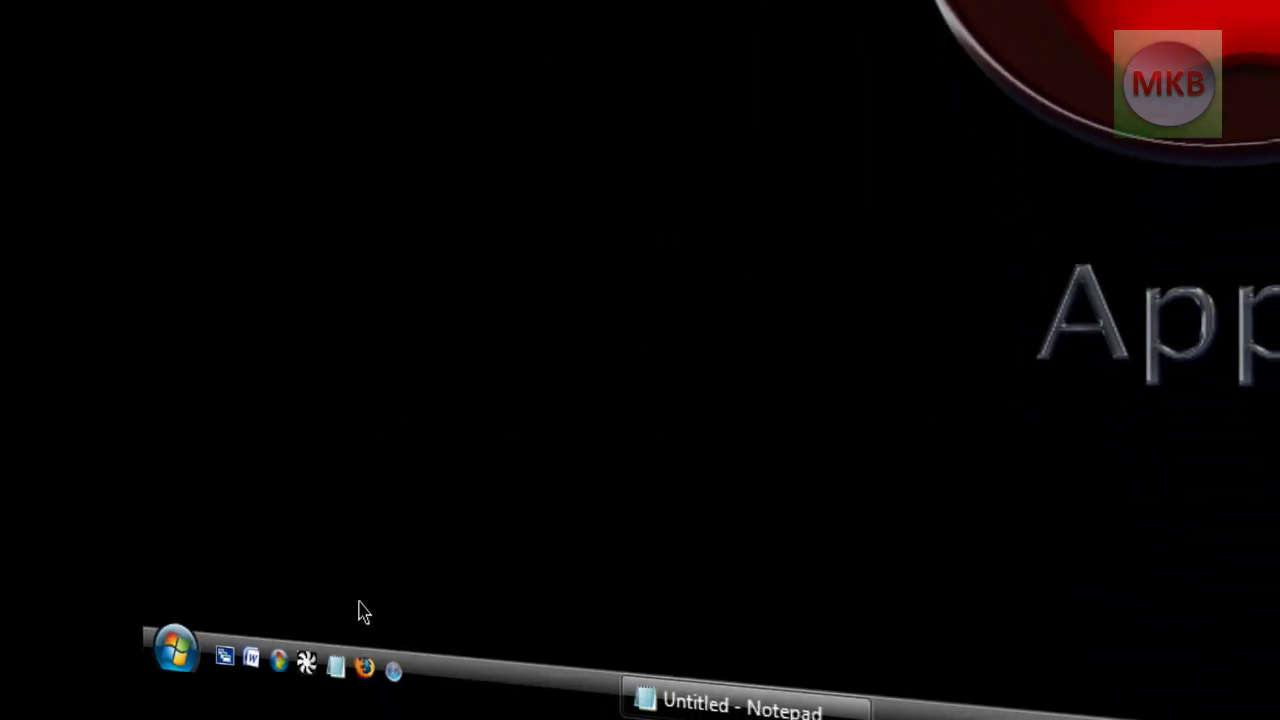
Check the Quick Launch Firefox icon's options, and delete the Mozilla Firefox shortcut from the desktop.
{"action": "right_click", "coordinate": [365, 668]}
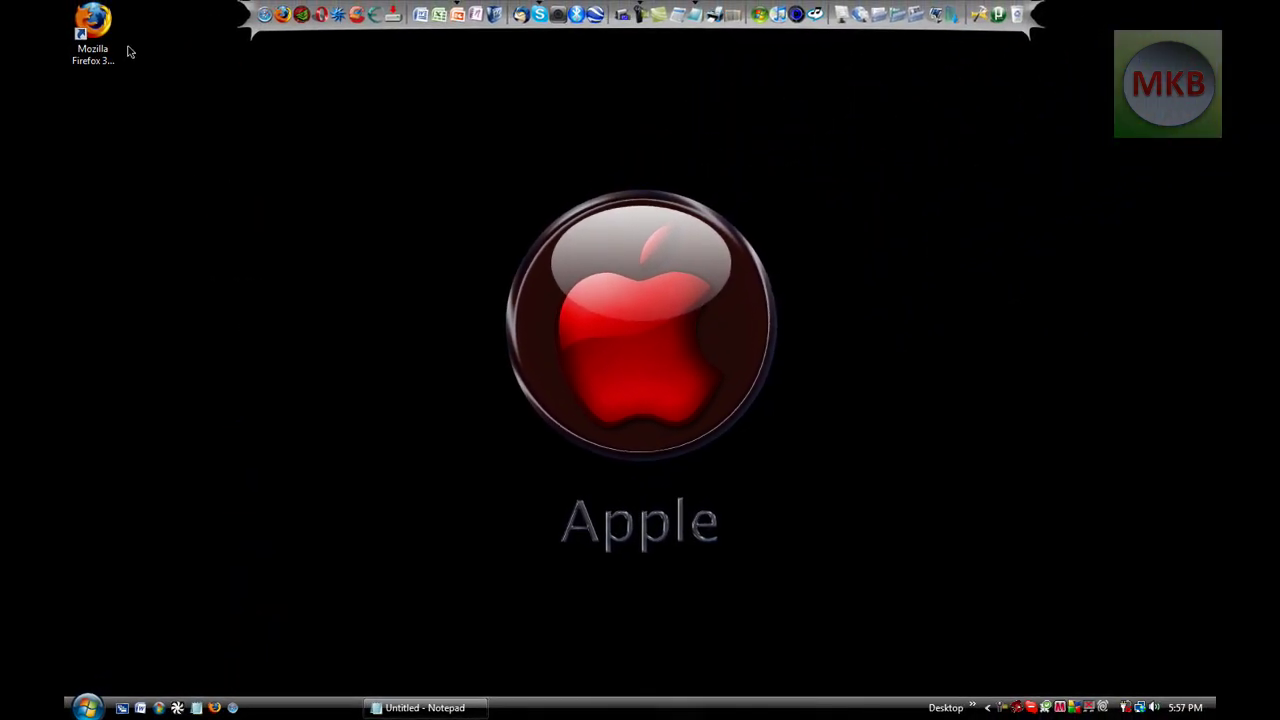
{"action": "right_click", "coordinate": [102, 36]}
{"action": "left_click", "coordinate": [197, 332]}
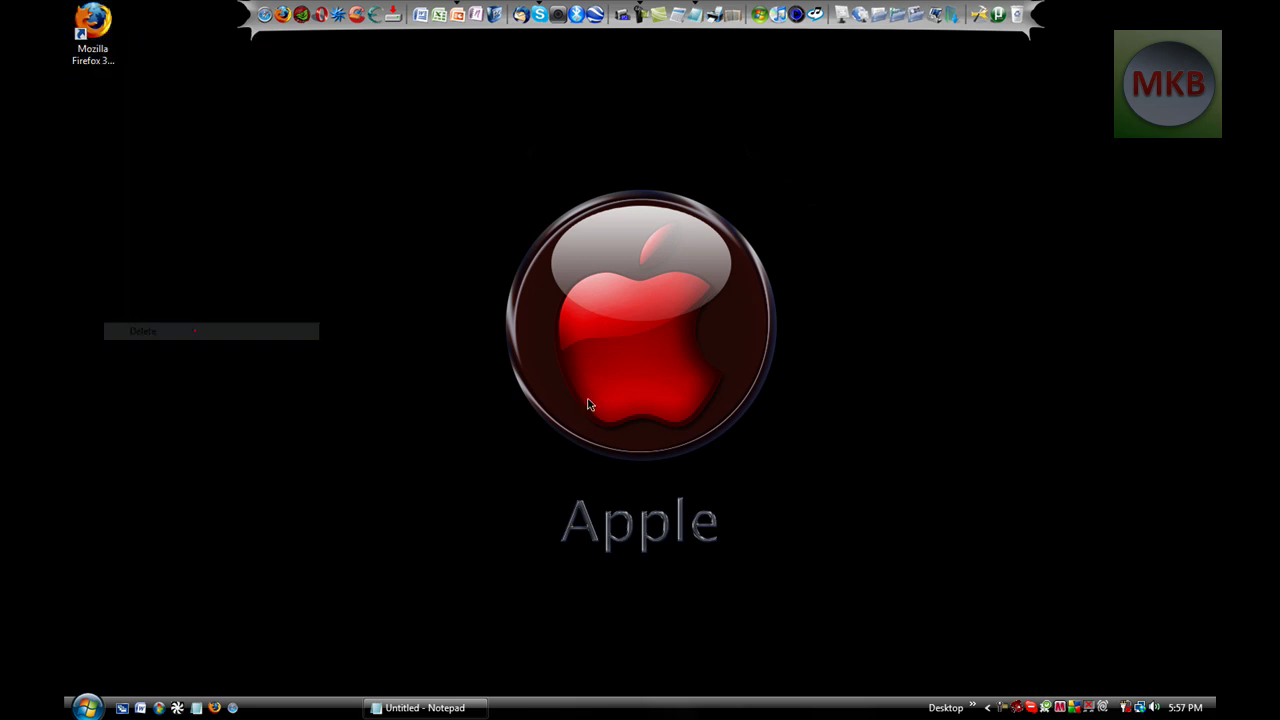
{"action": "left_click", "coordinate": [704, 447]}
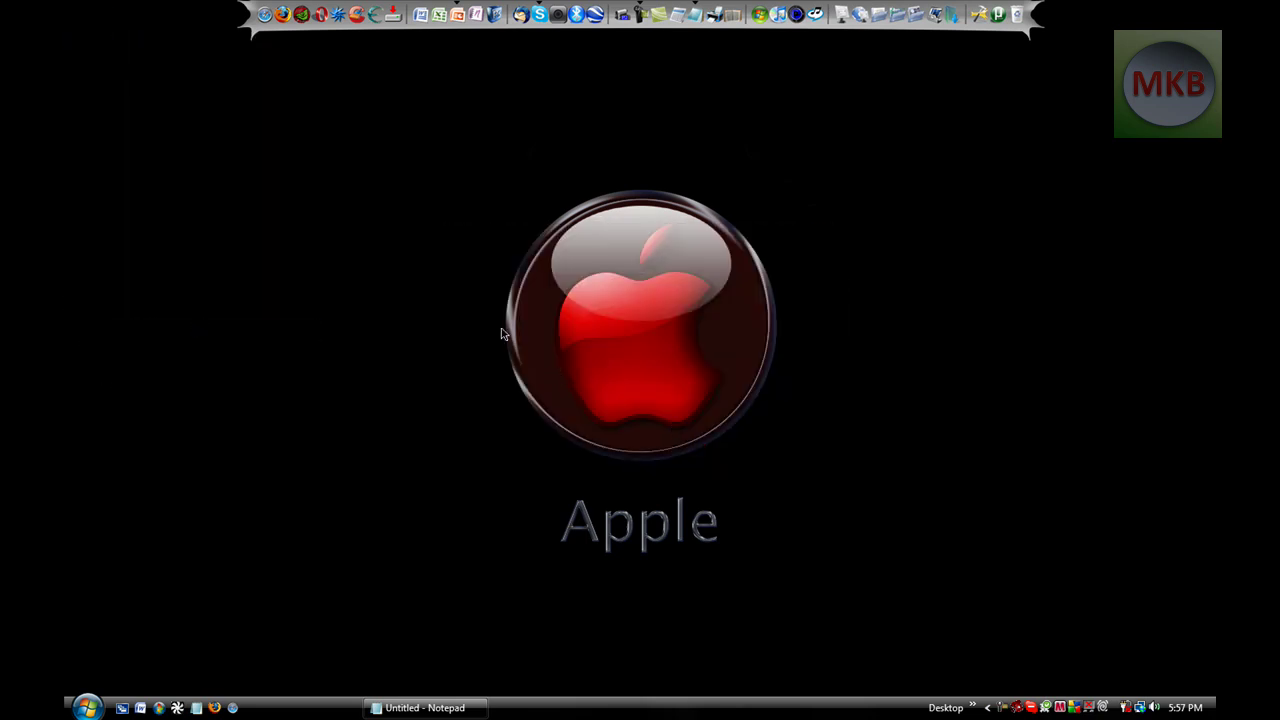